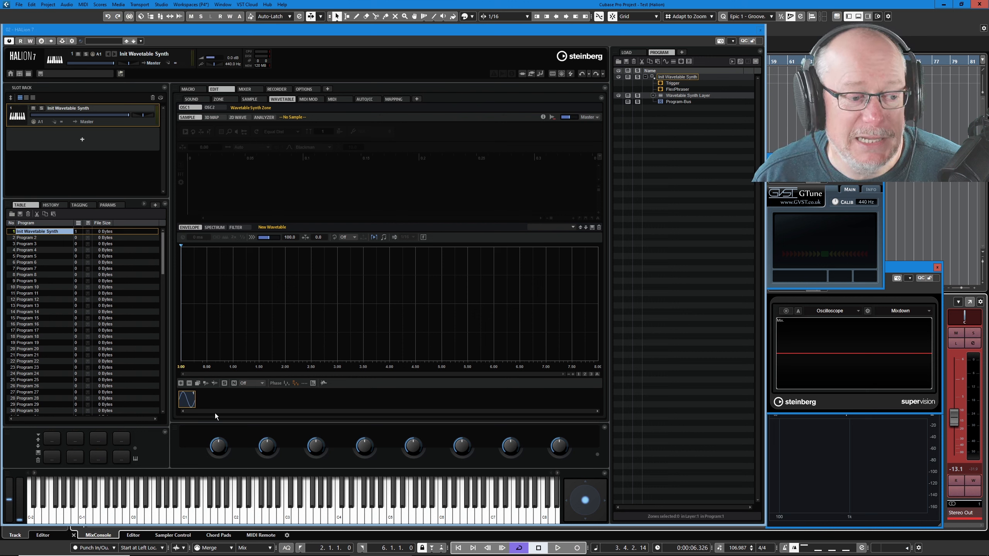
left_click(181, 383)
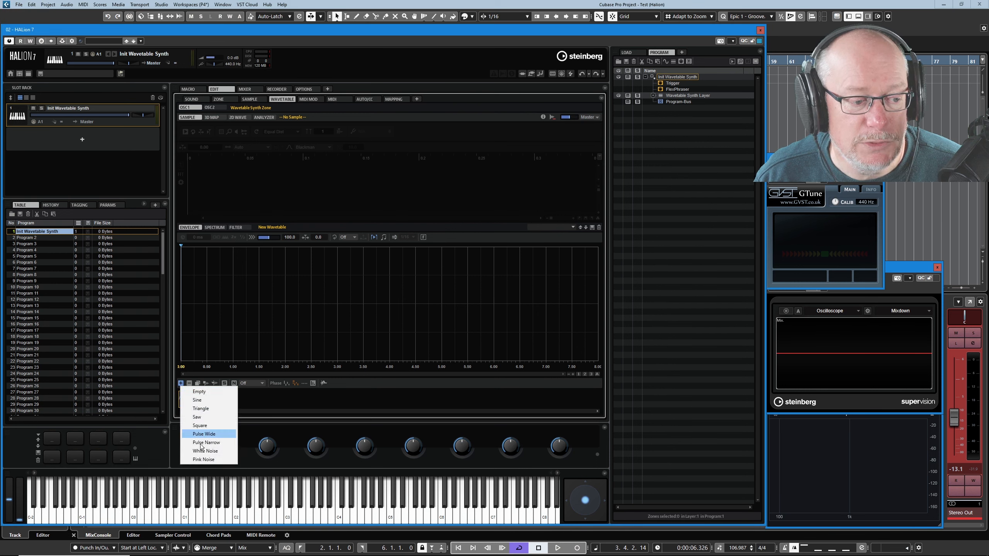
left_click(196, 400)
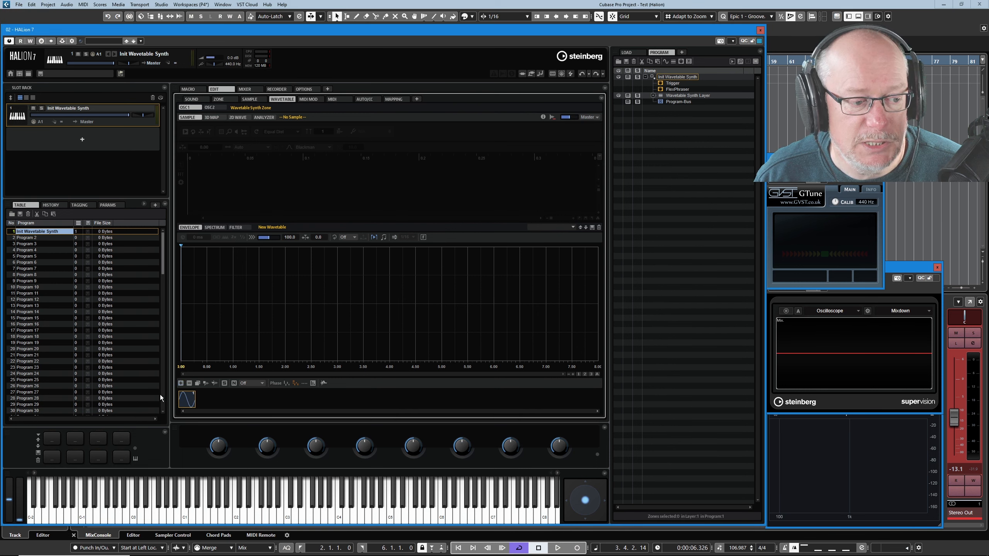
Load the Saw Dual wavetable preset from the Saw Based category of the Flux collection.
left_click(573, 227)
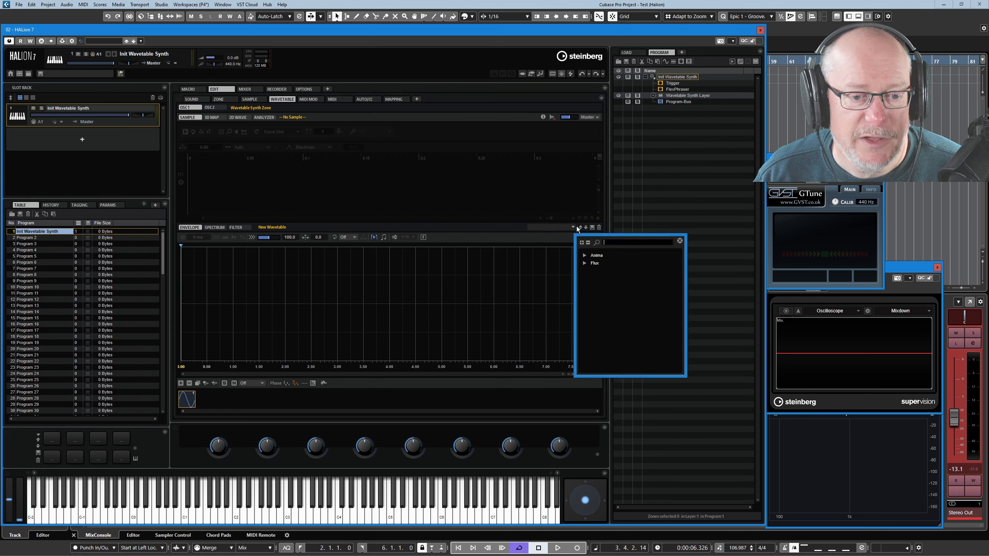
left_click(584, 263)
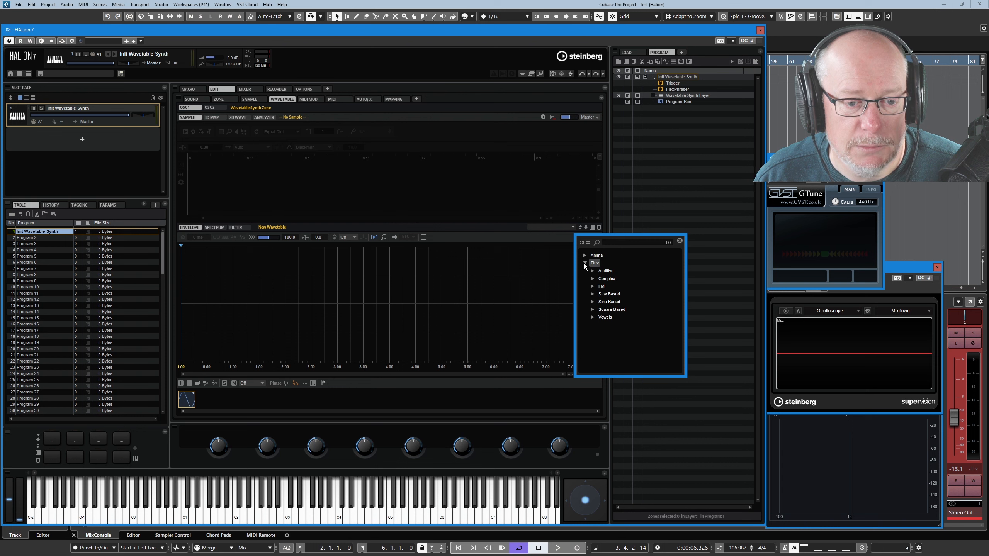
left_click(593, 294)
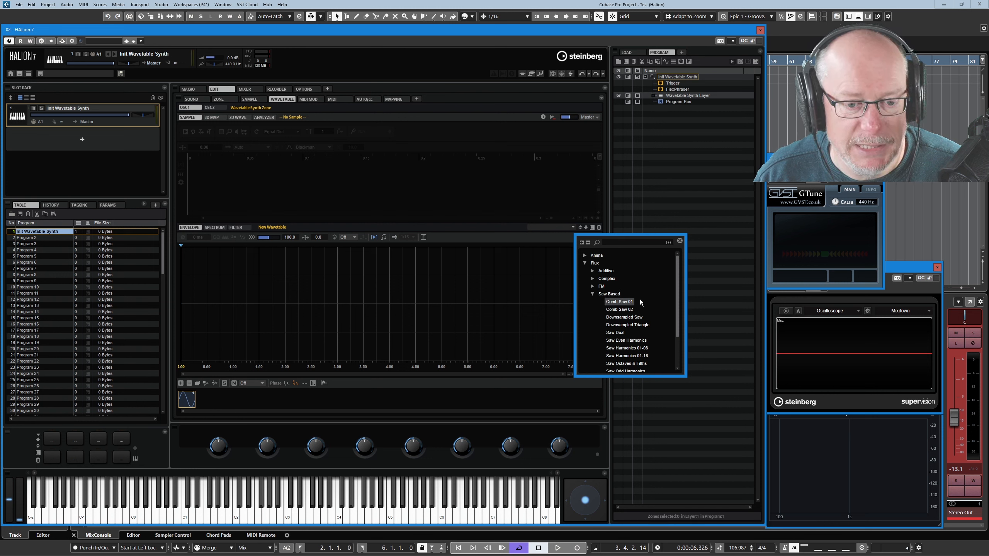
left_click(615, 332)
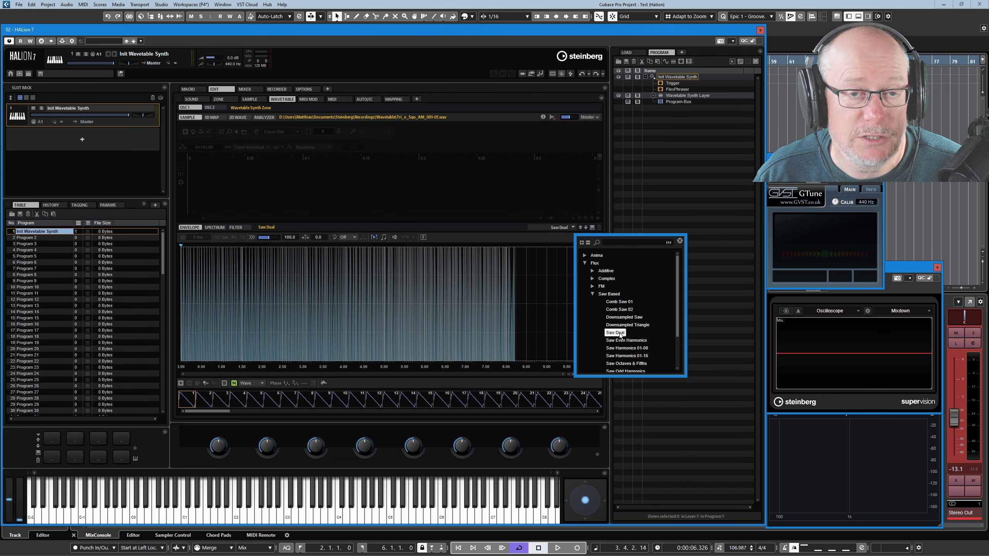
left_click(680, 241)
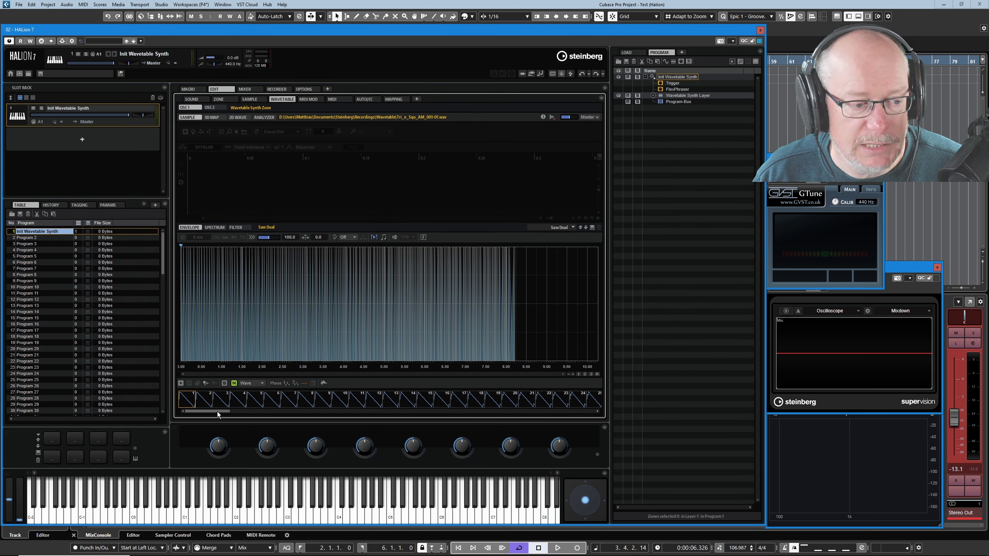
Look through the wave list of the Saw Dual wavetable and audition waves 8 and 17.
left_click_drag(218, 412, 607, 421)
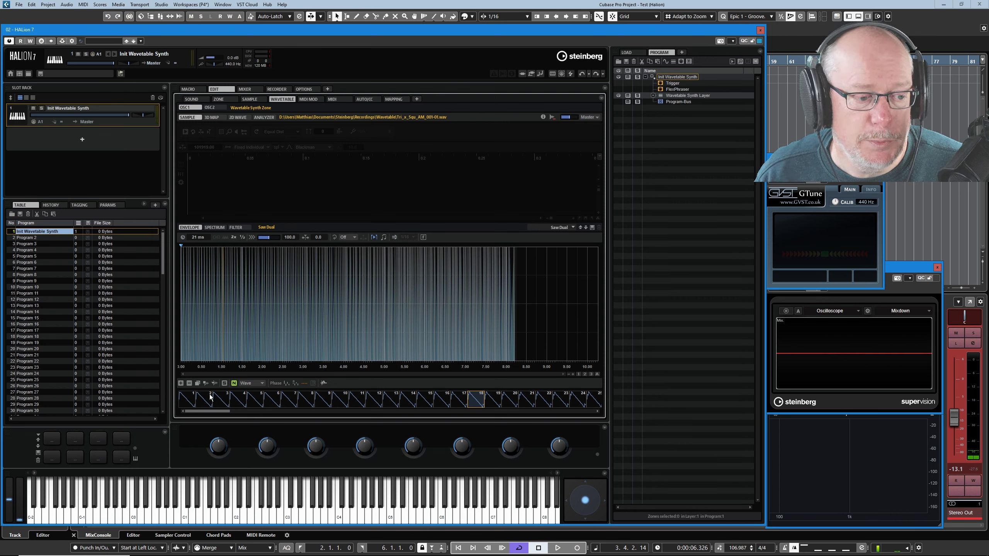
left_click(302, 404)
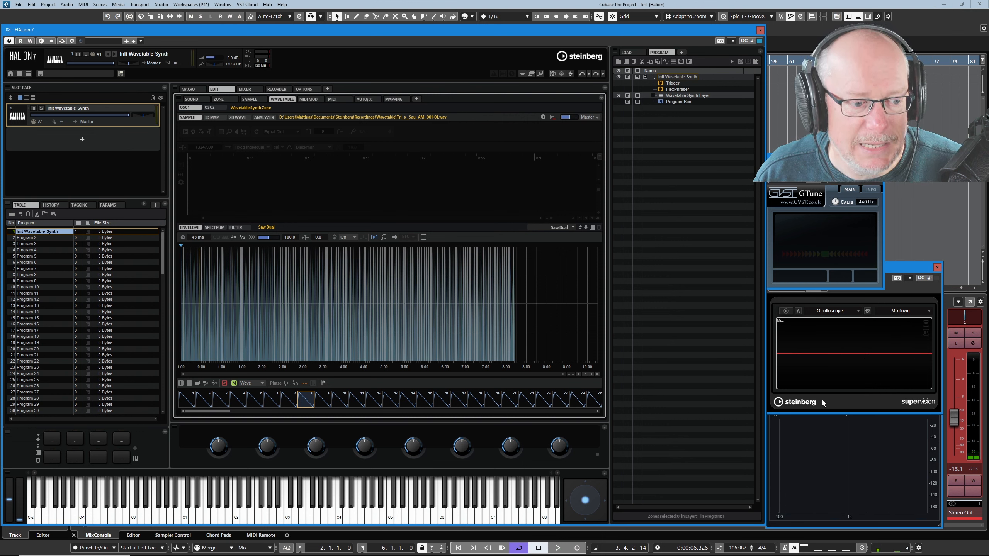
left_click(458, 400)
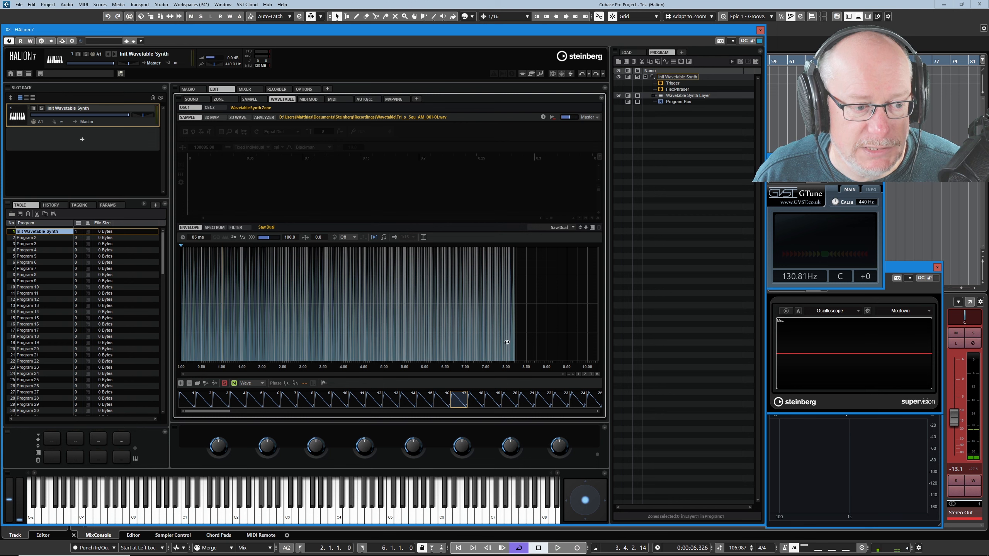
Examine the crossfades between neighbouring waves close up in the wavetable envelope, then show the whole envelope again.
left_click(572, 374)
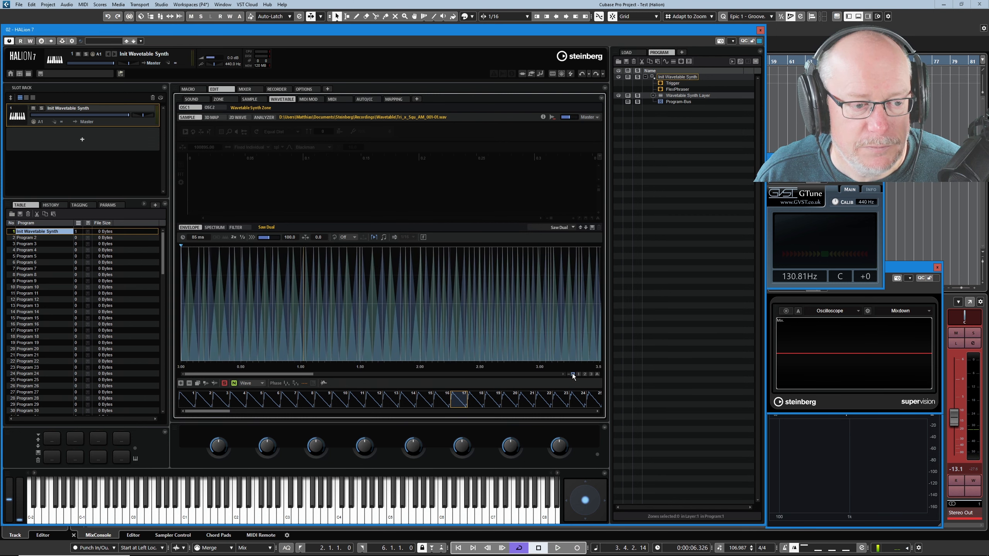
left_click(572, 374)
left_click(572, 373)
left_click(573, 374)
left_click(573, 373)
left_click(573, 374)
left_click(573, 374)
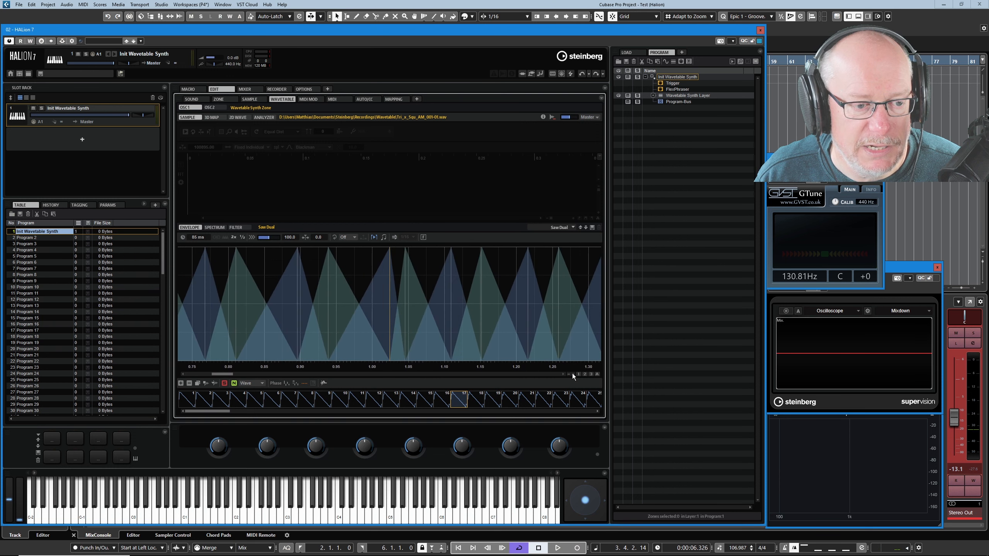
left_click(572, 373)
left_click(572, 374)
left_click(573, 374)
left_click(572, 374)
left_click(573, 374)
left_click(573, 374)
left_click(572, 374)
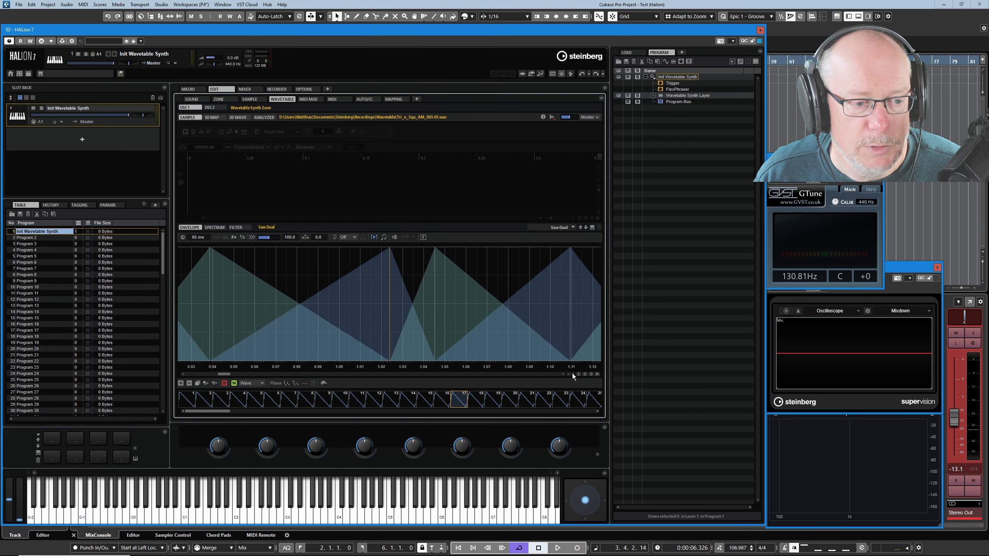
left_click(572, 374)
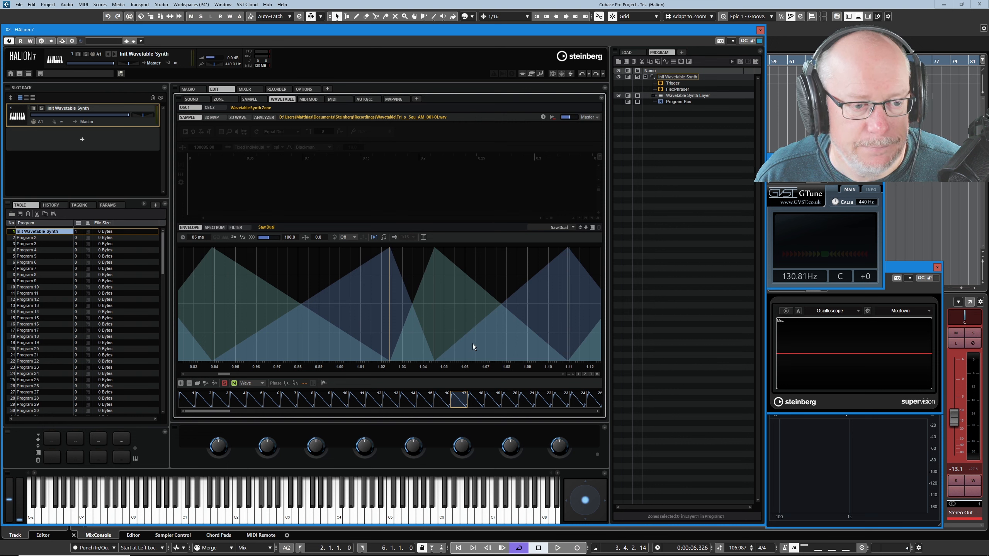
left_click(598, 375)
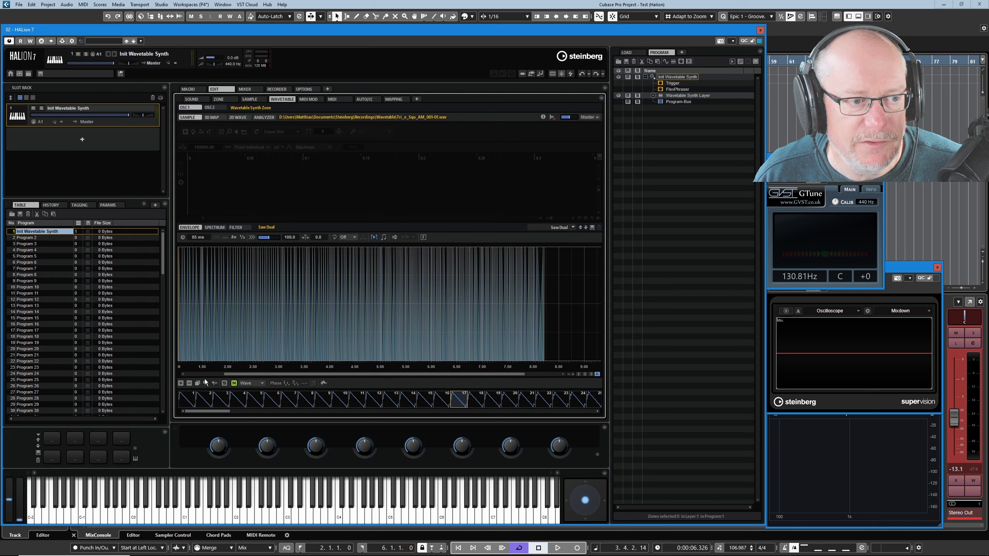
Set OSC1's wavetable Speed to 0 in the zone settings.
left_click(219, 99)
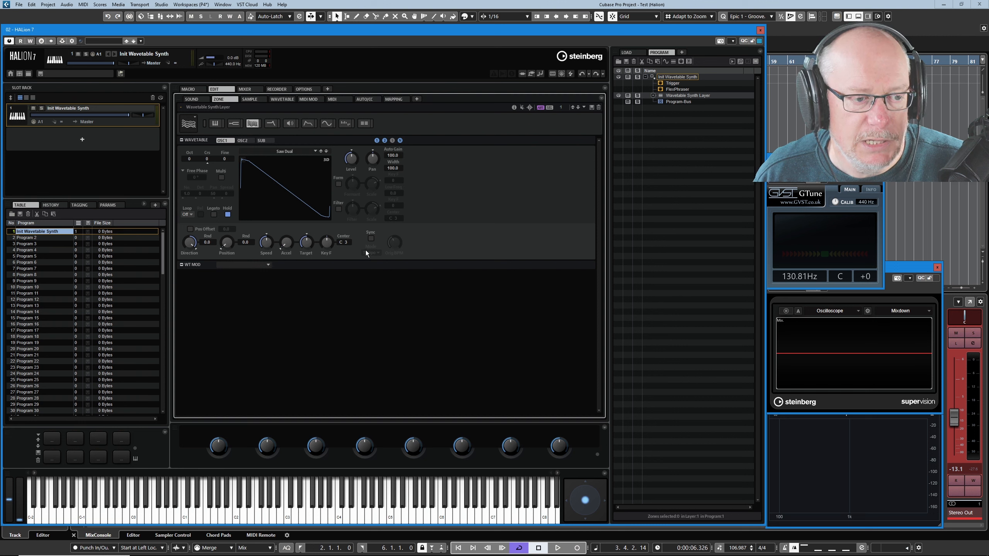
left_click(266, 243)
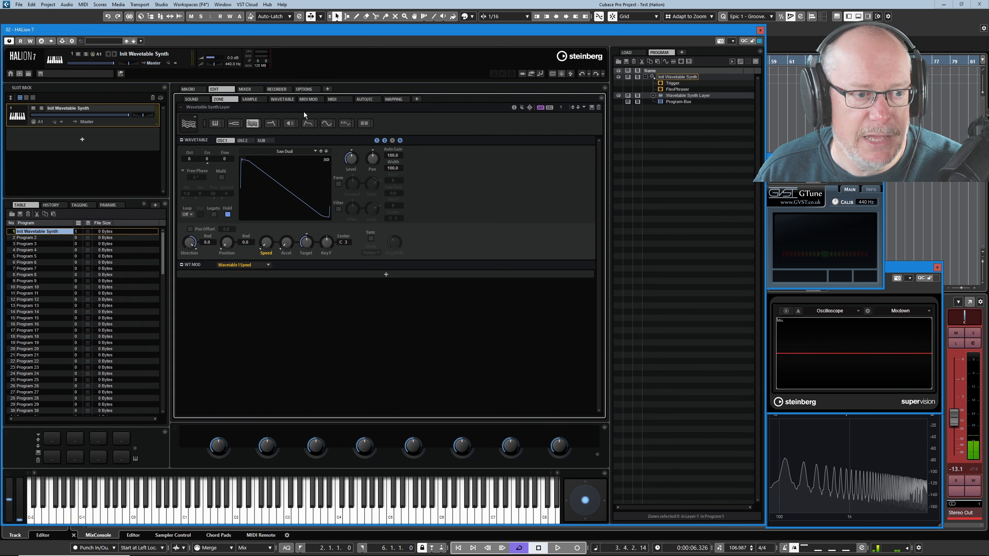
Solo the selected wave in the wavetable editor and audition wave 11.
left_click(283, 98)
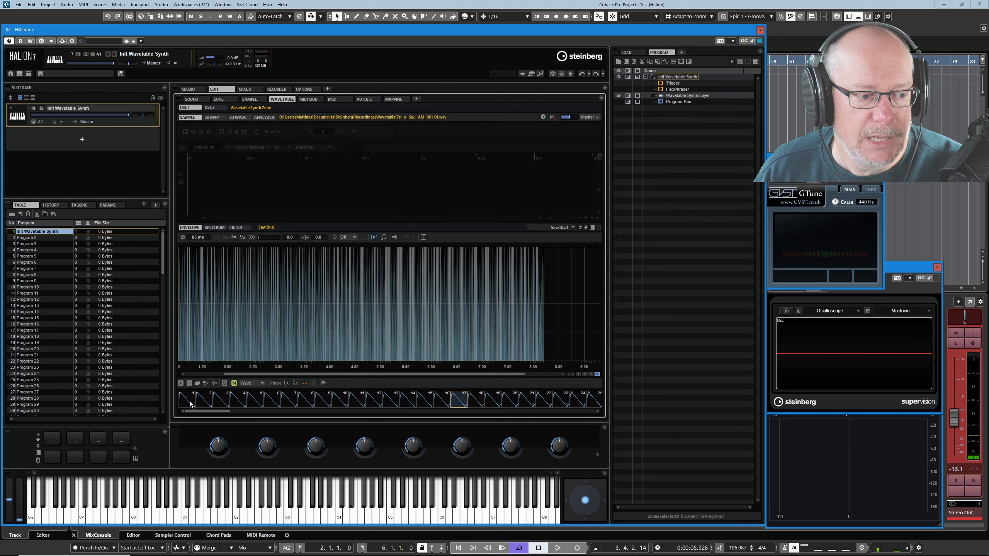
left_click(225, 383)
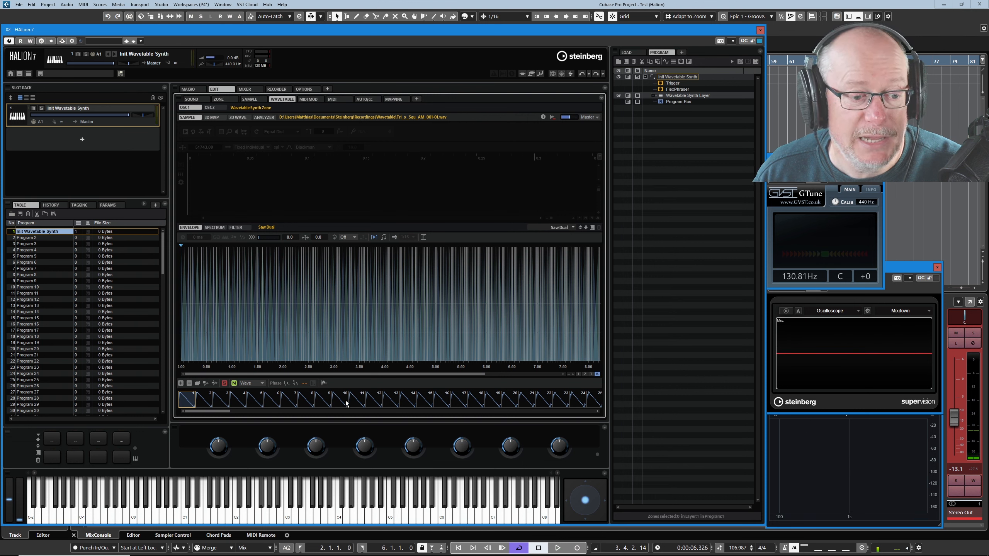
left_click(358, 402)
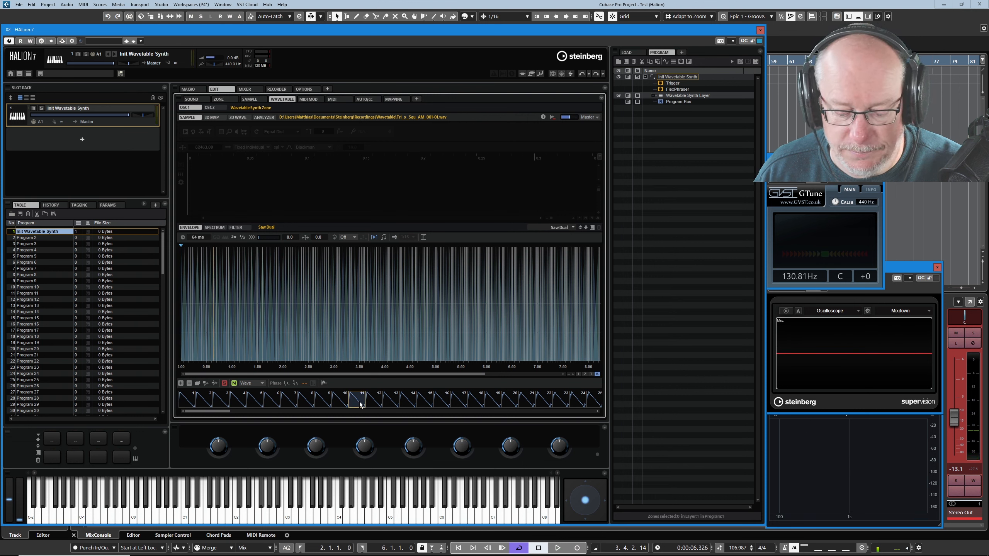
Try out the OSC1 wavetable Position control in the zone settings.
left_click(218, 99)
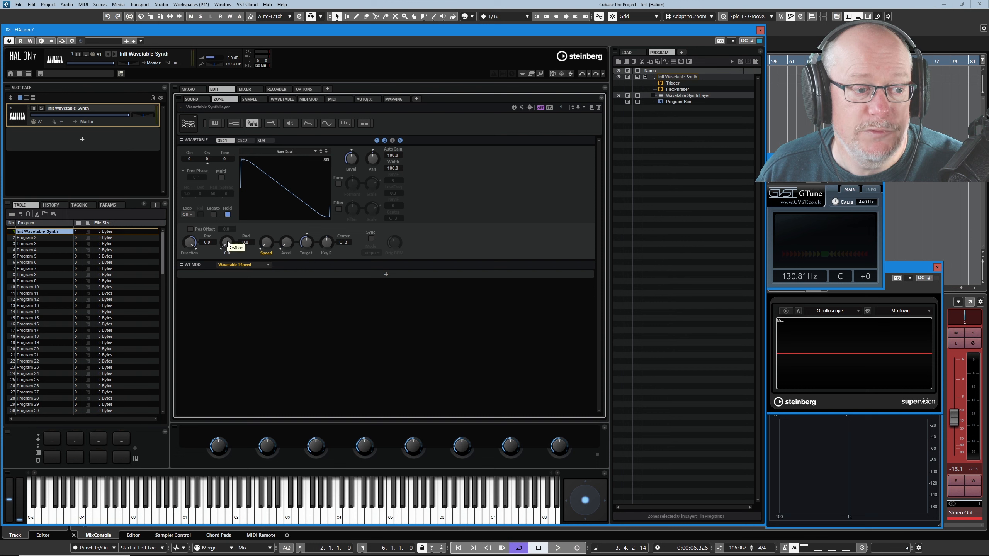
mouse_move(227, 243)
left_mouse_down()
mouse_move(228, 166)
mouse_move(218, 244)
left_mouse_up()
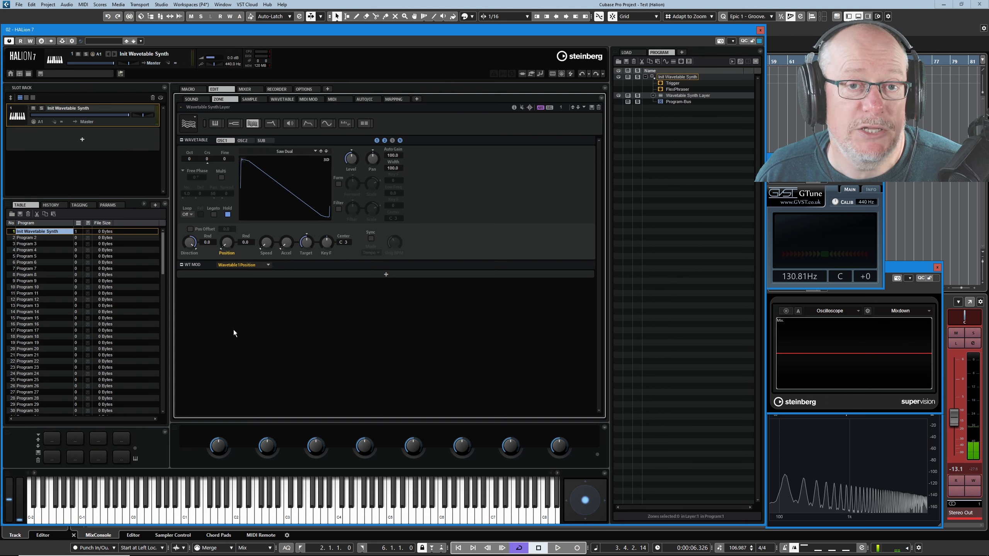
Try changing the wavetable's playback speed from the envelope editor, up to 42.
left_click(266, 241)
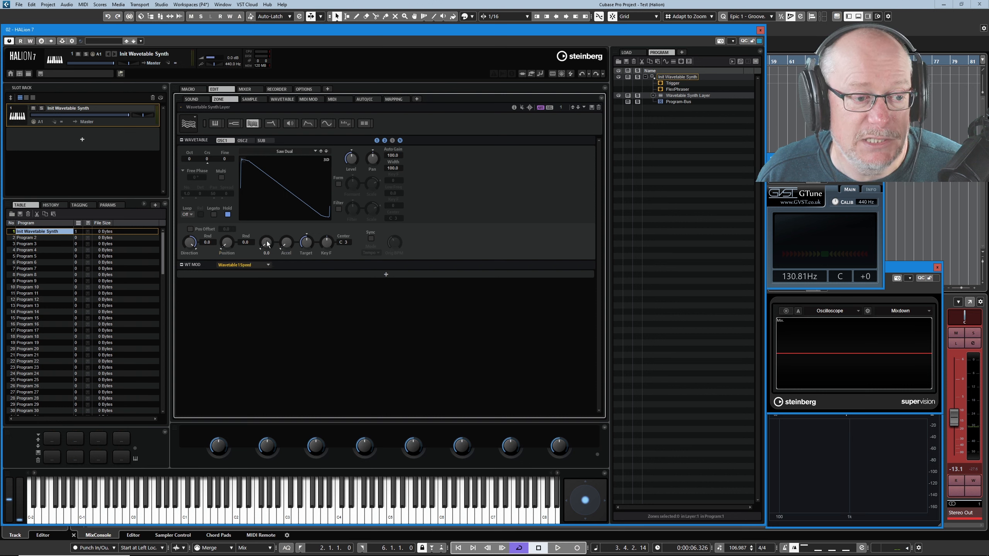
left_click(280, 100)
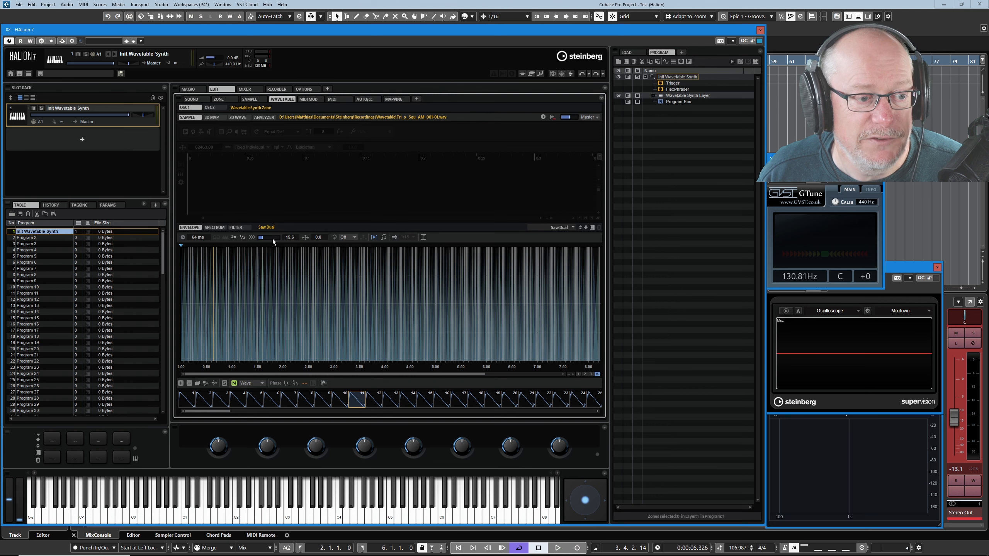
left_click_drag(263, 237, 264, 239)
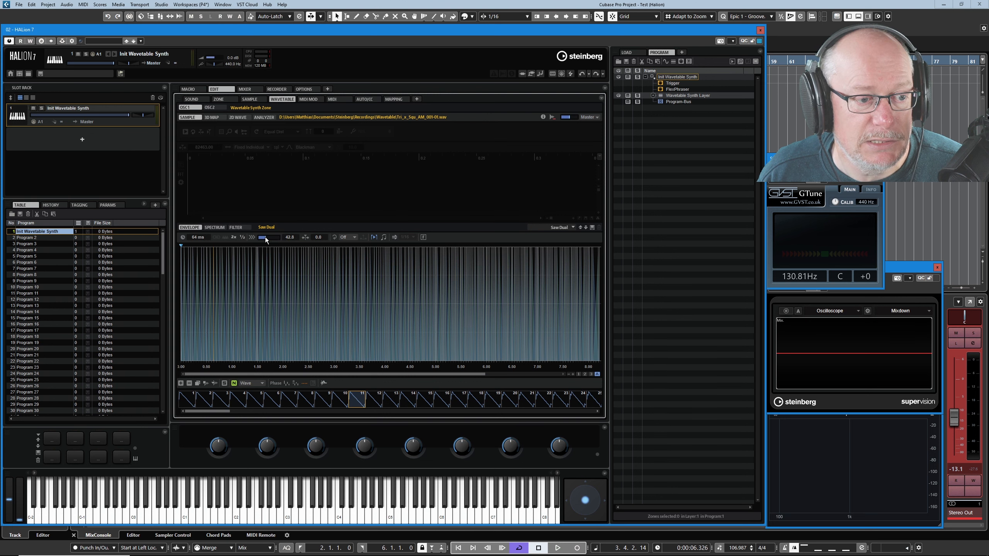
Sweep OSC1's wavetable Position in the zone settings while a note sounds and return it to the start.
left_click(220, 99)
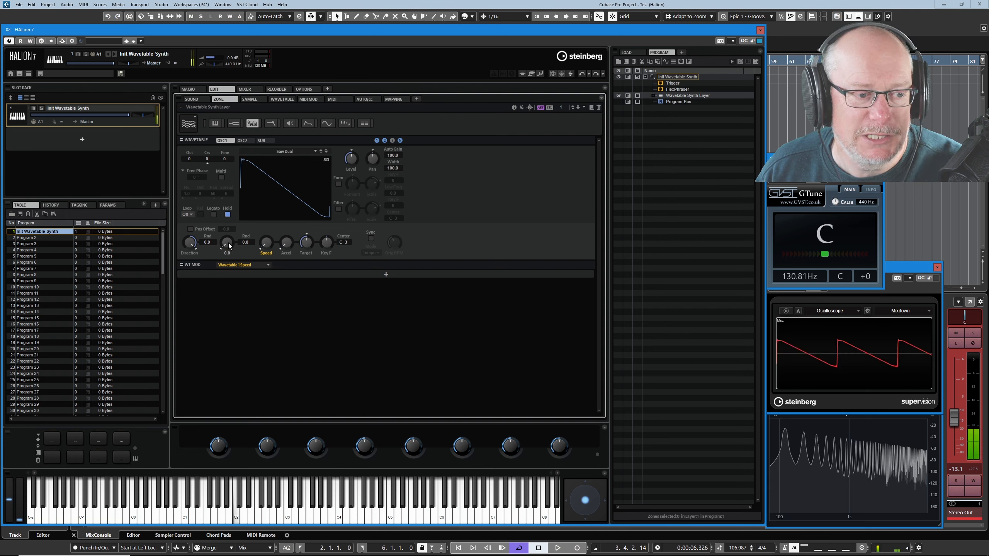
left_click_drag(225, 247, 216, 336)
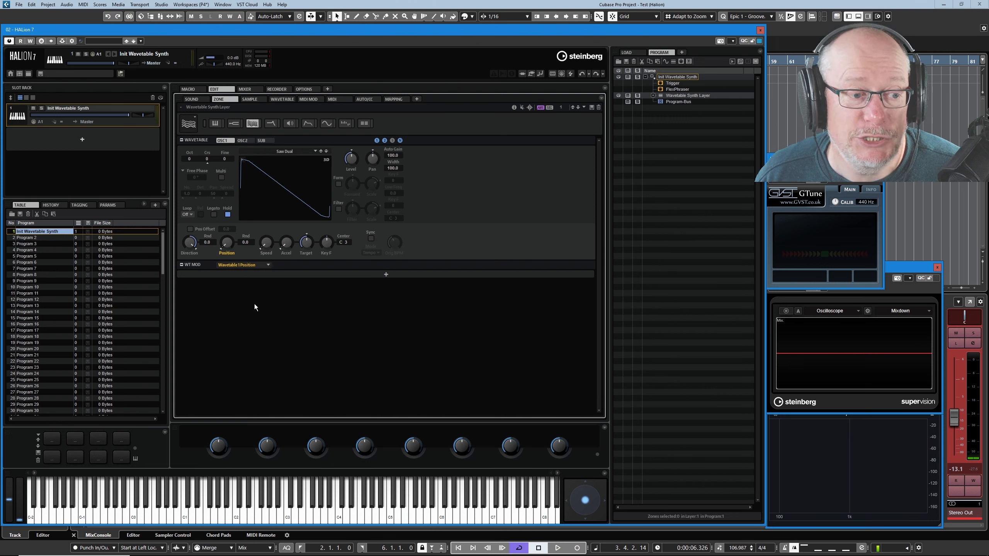
mouse_move(227, 249)
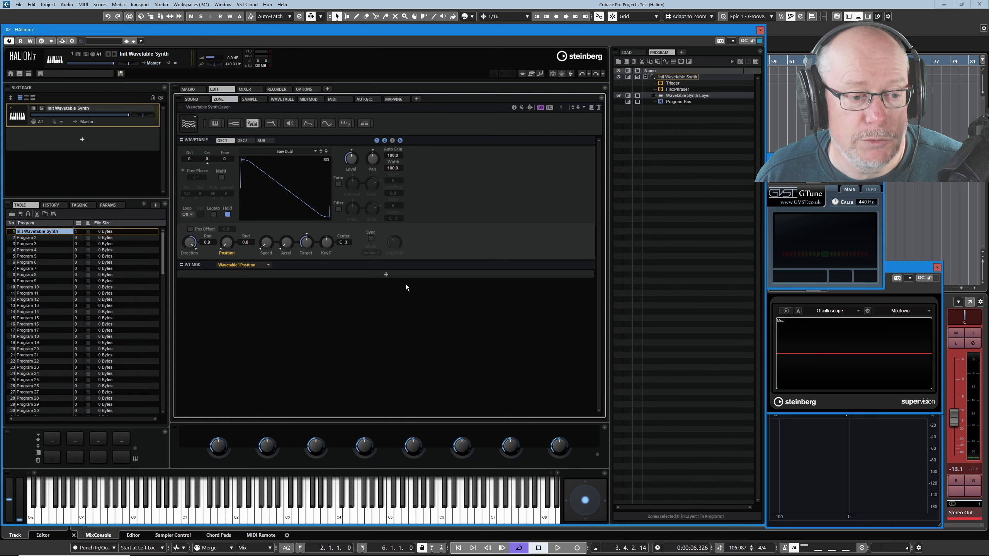
Assign the Modulation Wheel to OSC1's wavetable Position with a depth of 100 and test it with the on-screen wheel.
left_click(385, 273)
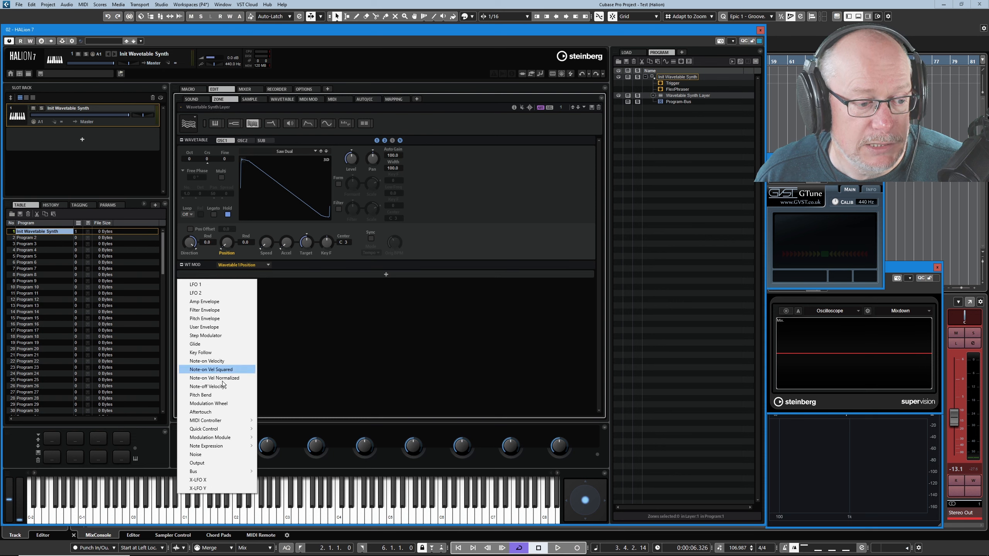
left_click(227, 404)
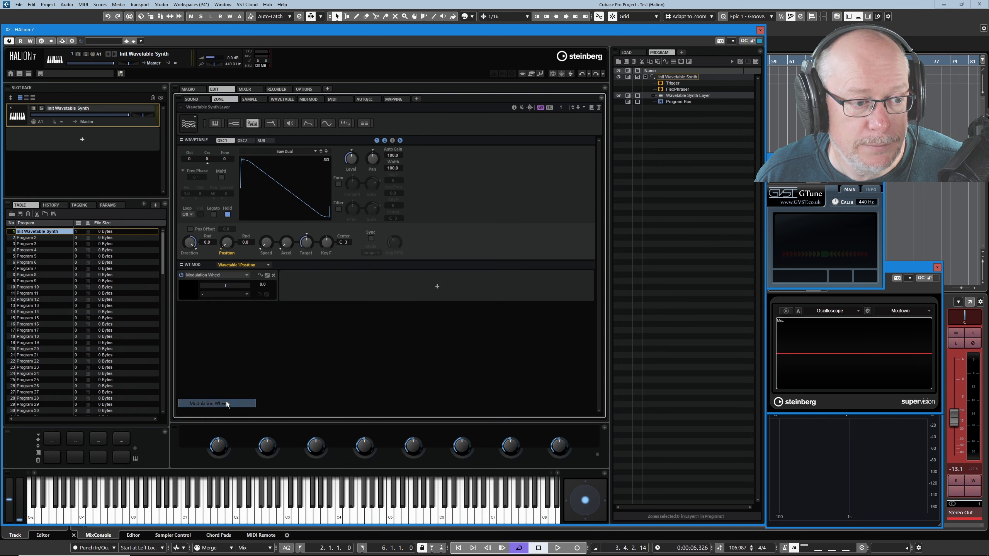
left_click(228, 285)
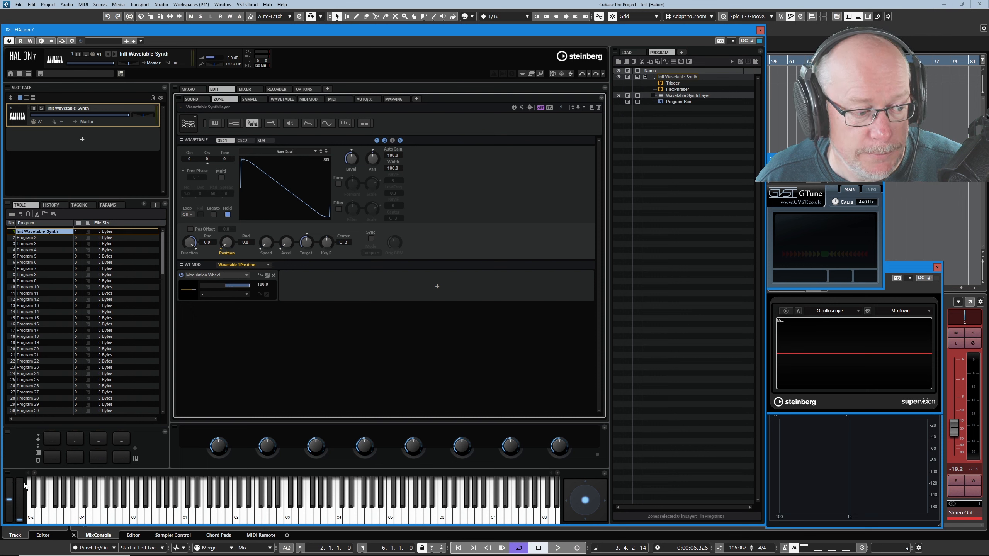
mouse_move(19, 519)
left_mouse_down()
mouse_move(20, 497)
mouse_move(18, 518)
left_mouse_up()
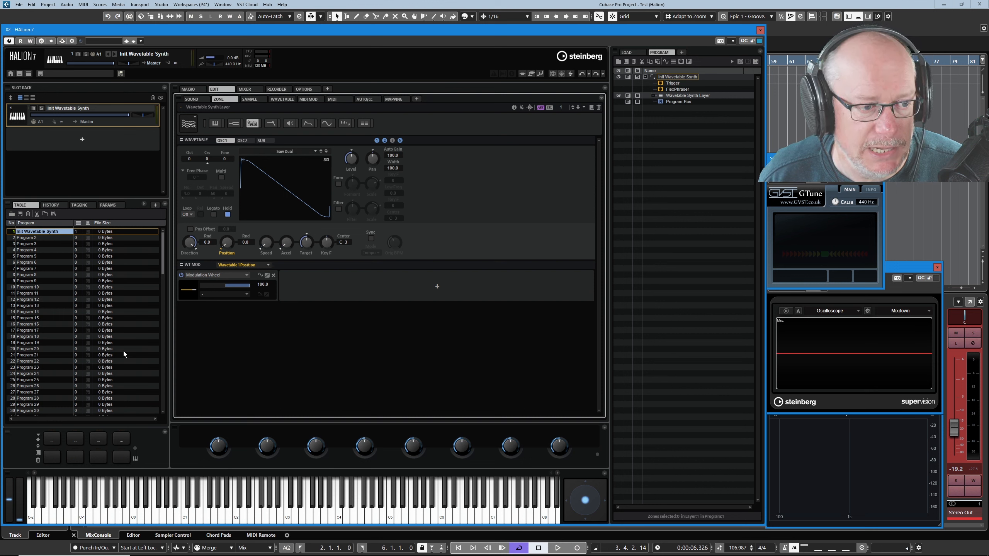
Add LFO 1 as a second modulation of OSC1's wavetable Position with depth 10 and set the Modulation Wheel depth to 90.
left_click(437, 286)
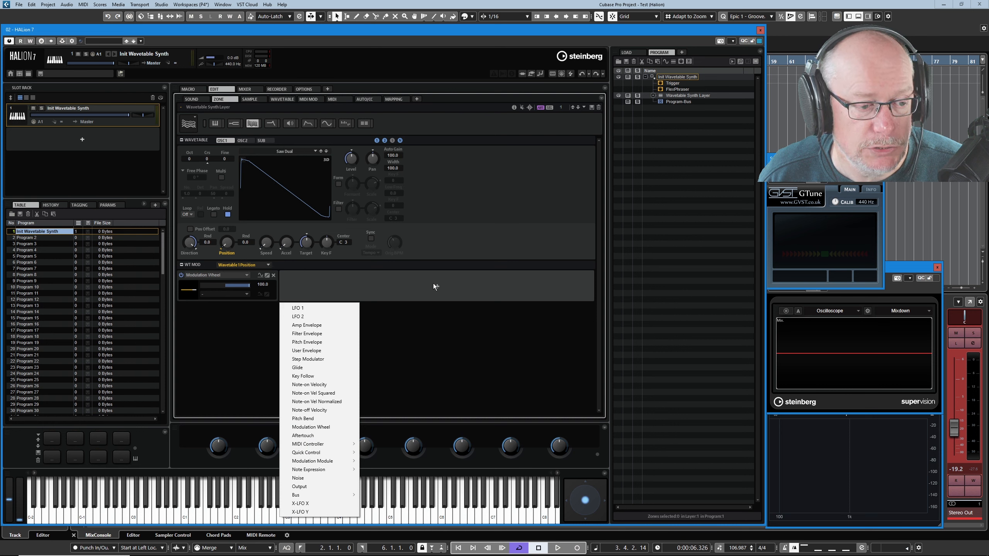
left_click(304, 308)
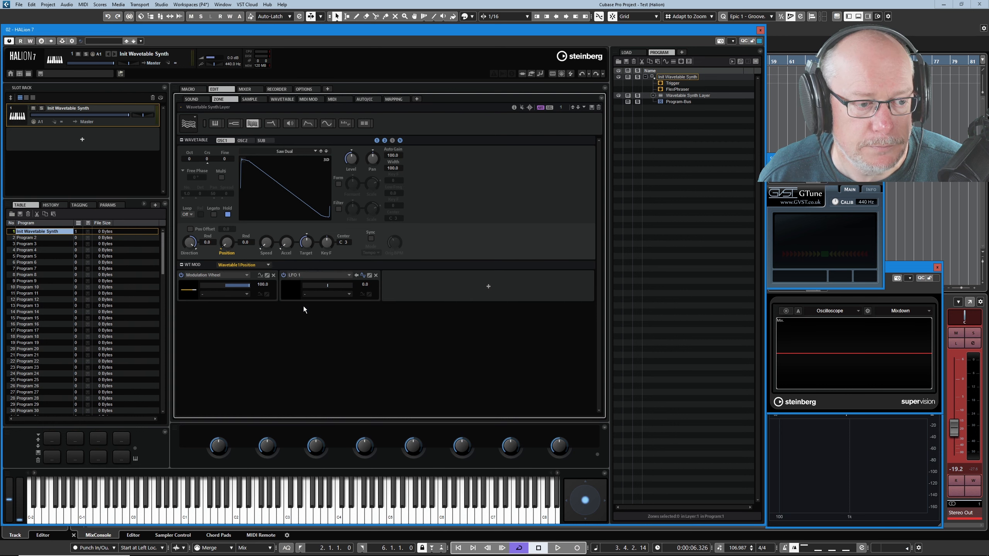
double_click(363, 284)
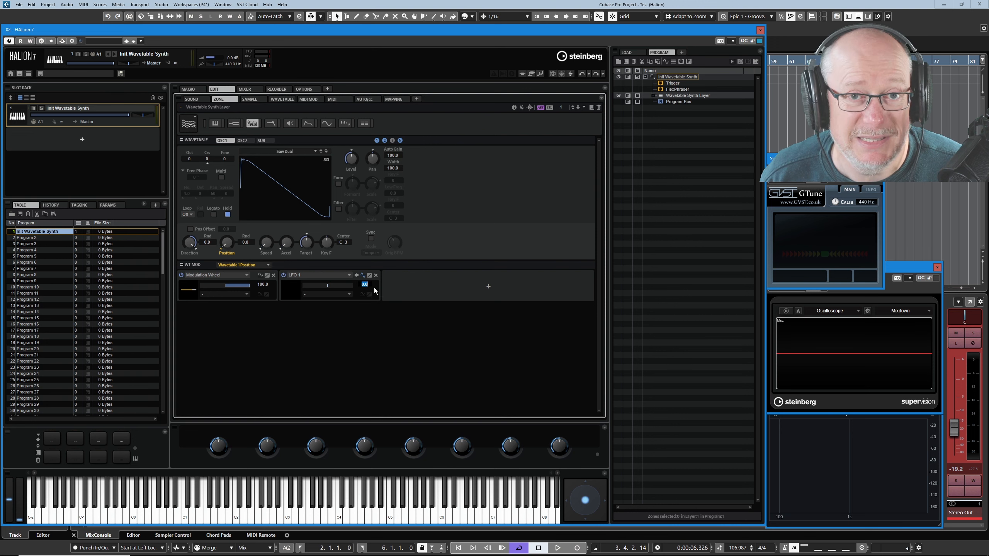
type("10")
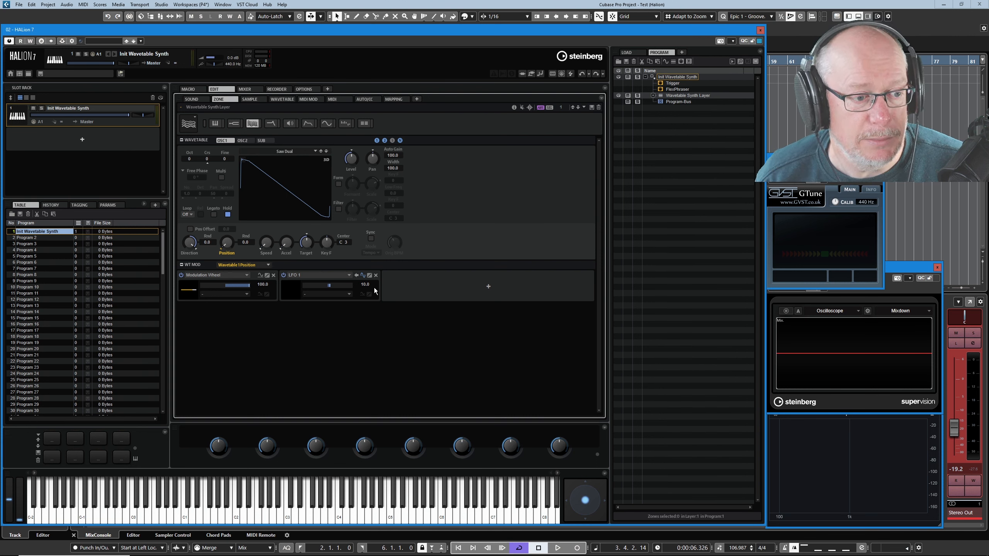
double_click(261, 284)
type("90")
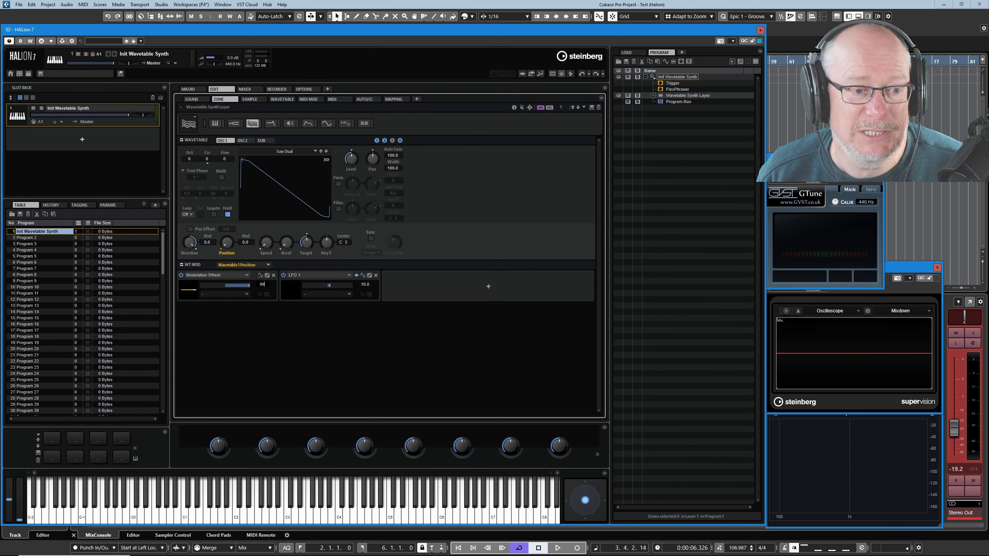
key("Return")
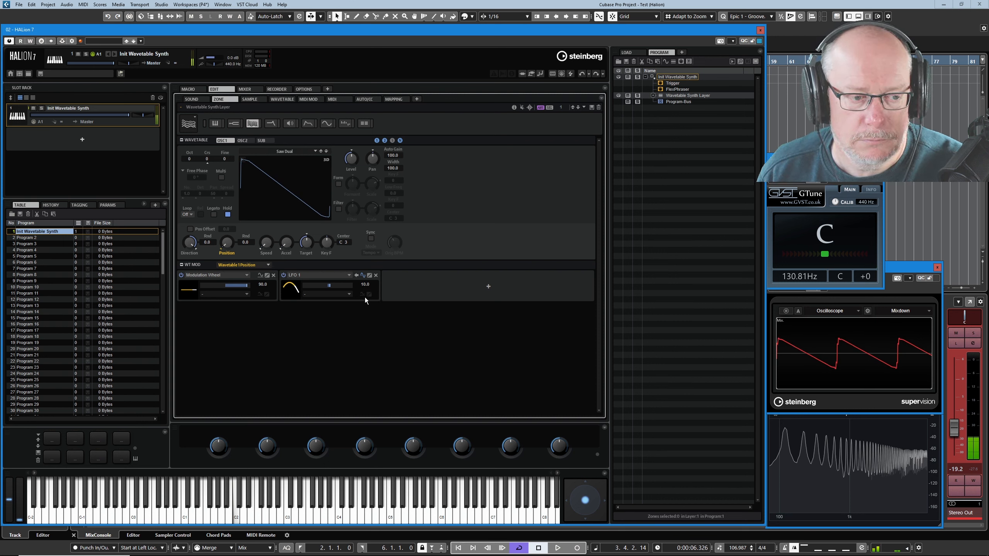
Open the settings of LFO 1 and set its frequency to 0.15 Hz.
left_click(356, 276)
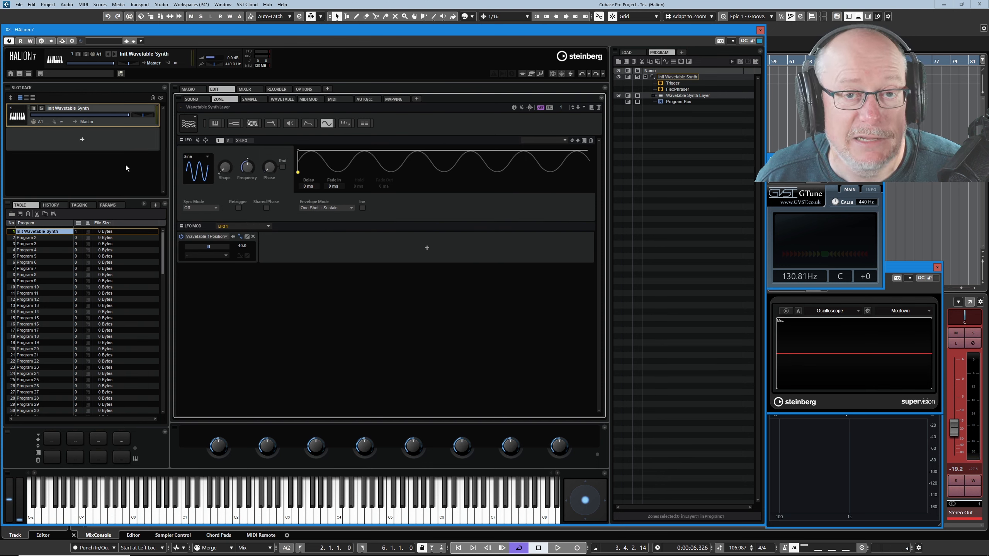
double_click(247, 178)
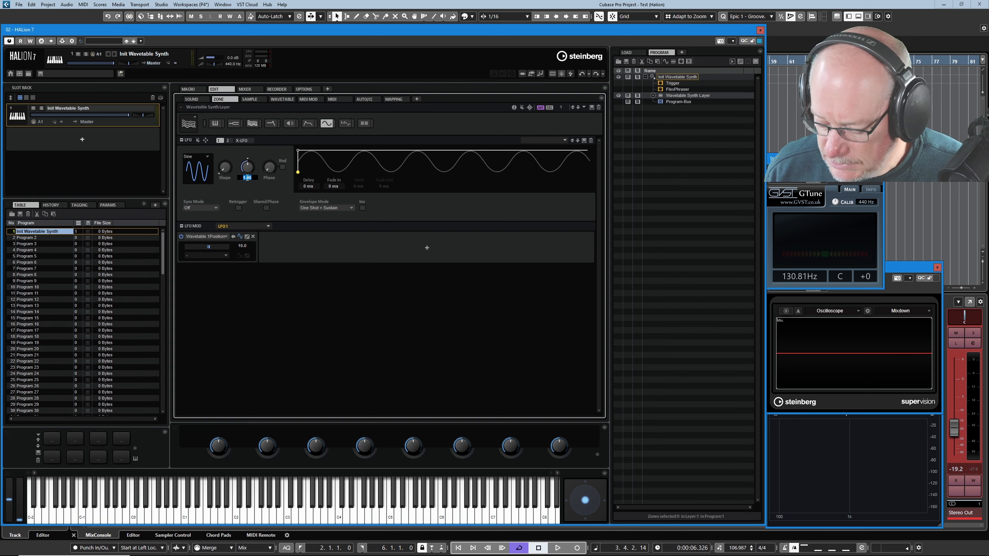
type("0.15")
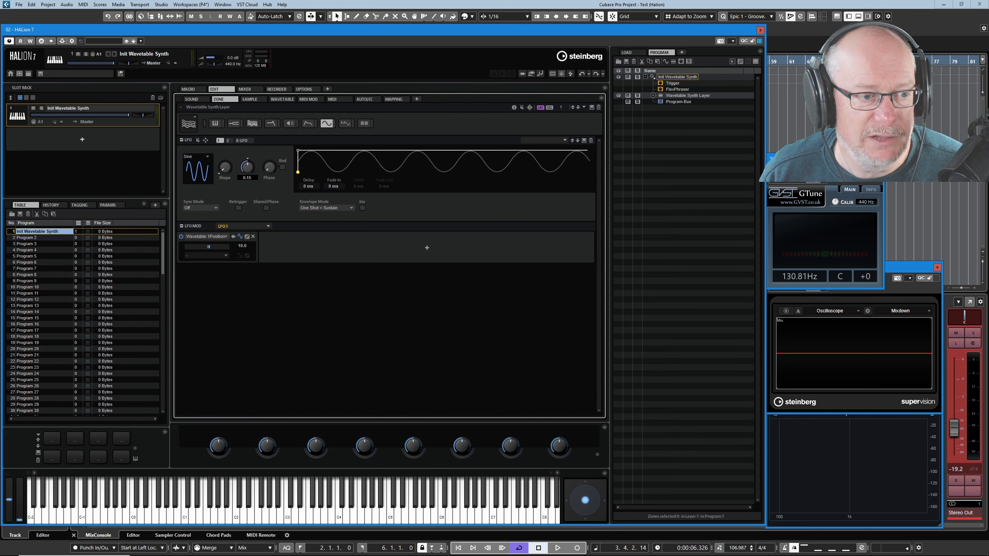
key("Return")
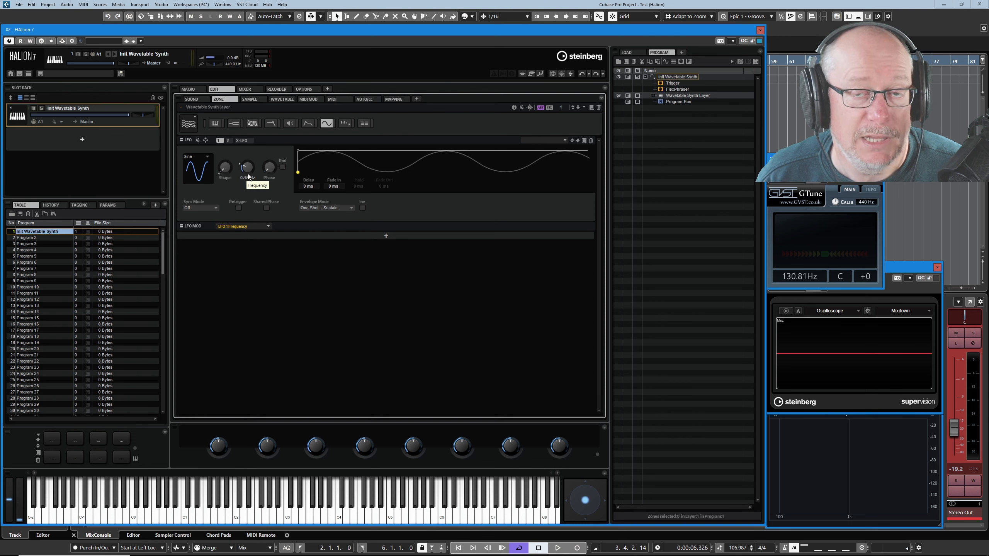
Return to OSC1's wavetable settings and remove both the Modulation Wheel and LFO 1 modulations from Position.
left_click(252, 124)
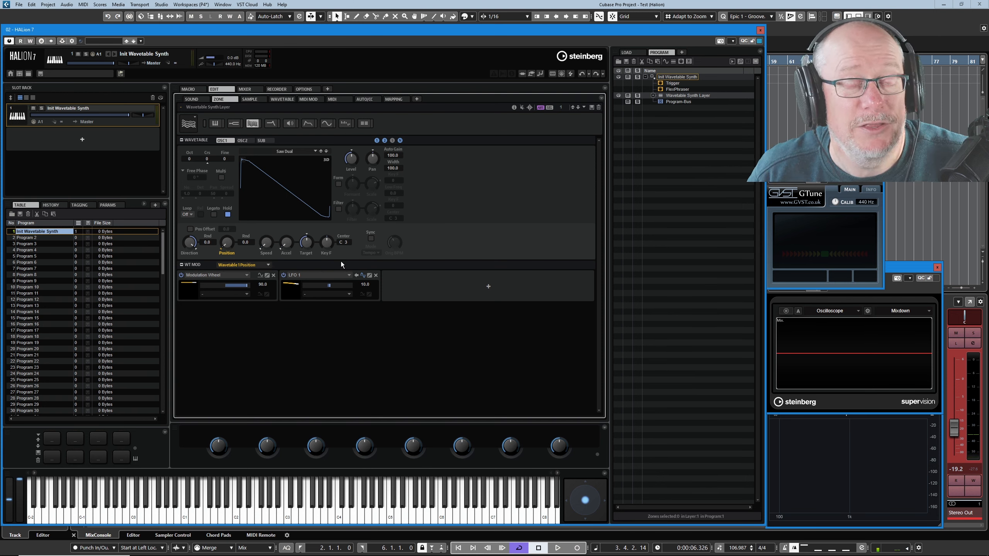
left_click(273, 276)
left_click(273, 276)
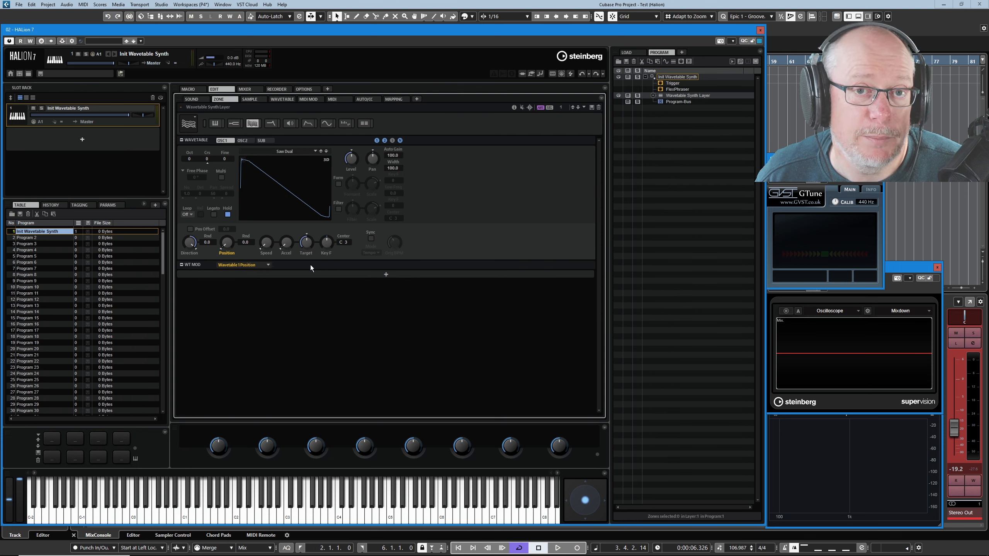
Try a Position randomization of 25 on OSC1 and reset it to 0.
double_click(245, 242)
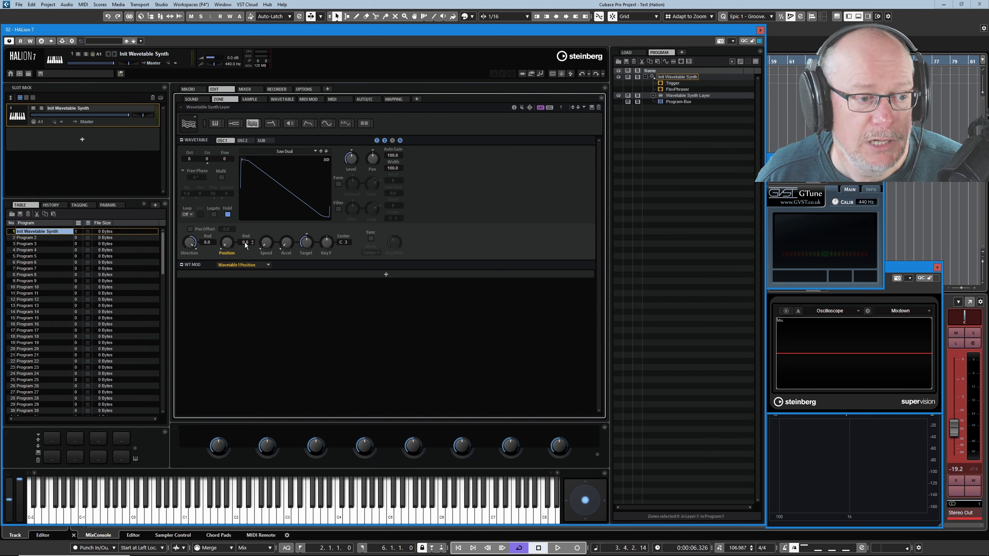
type("25")
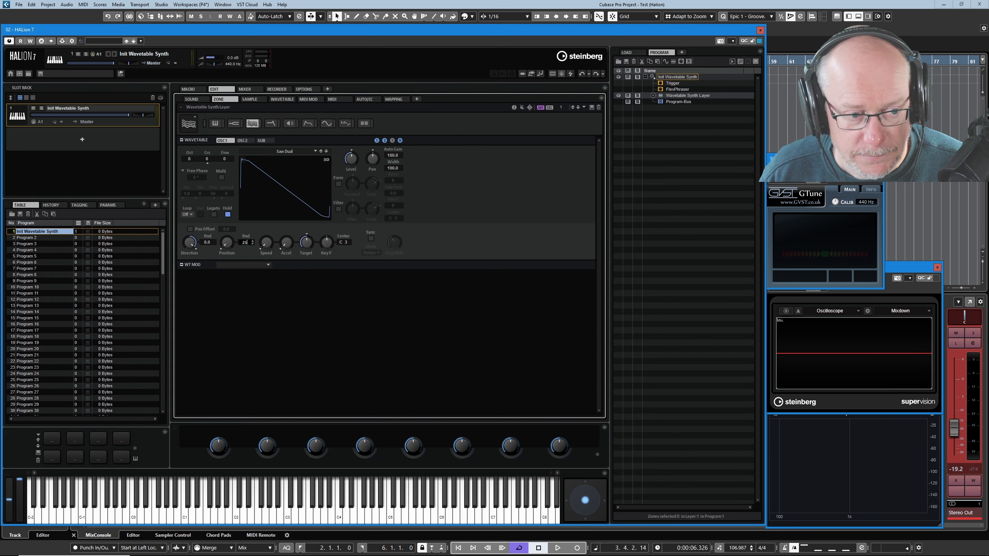
key("Return")
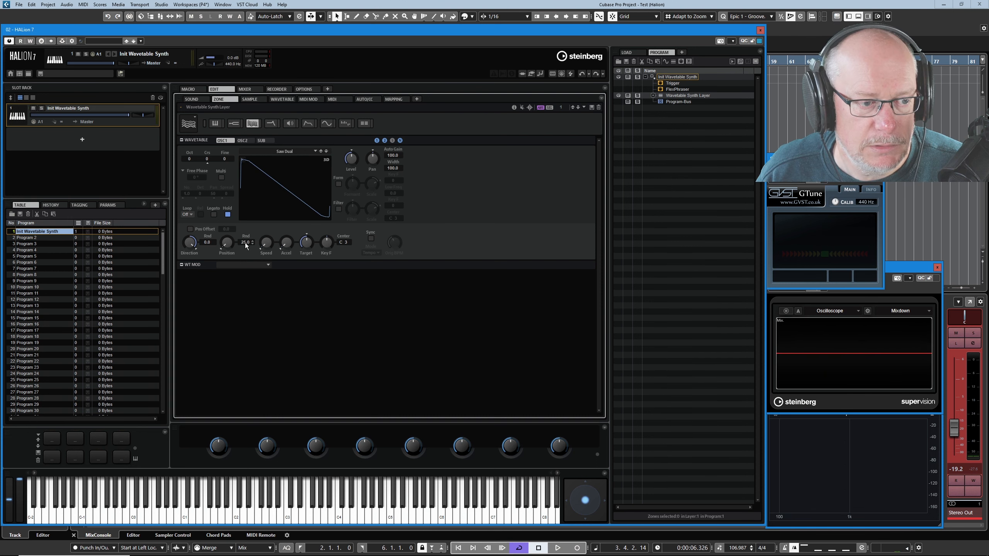
key("Return")
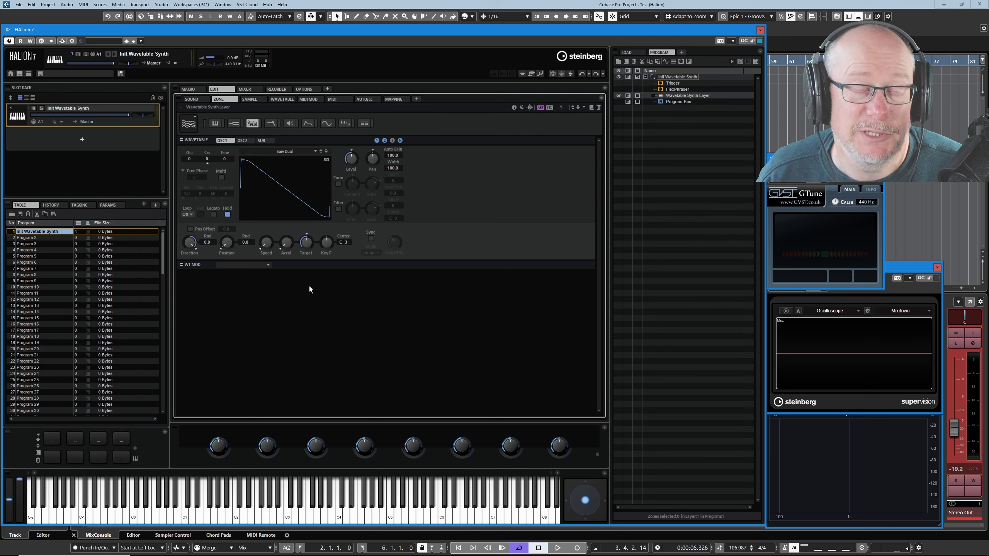
Make OSC1 play its wavetable backwards from the end, with Direction at -100, Position at its maximum and Speed raised.
left_click(187, 239)
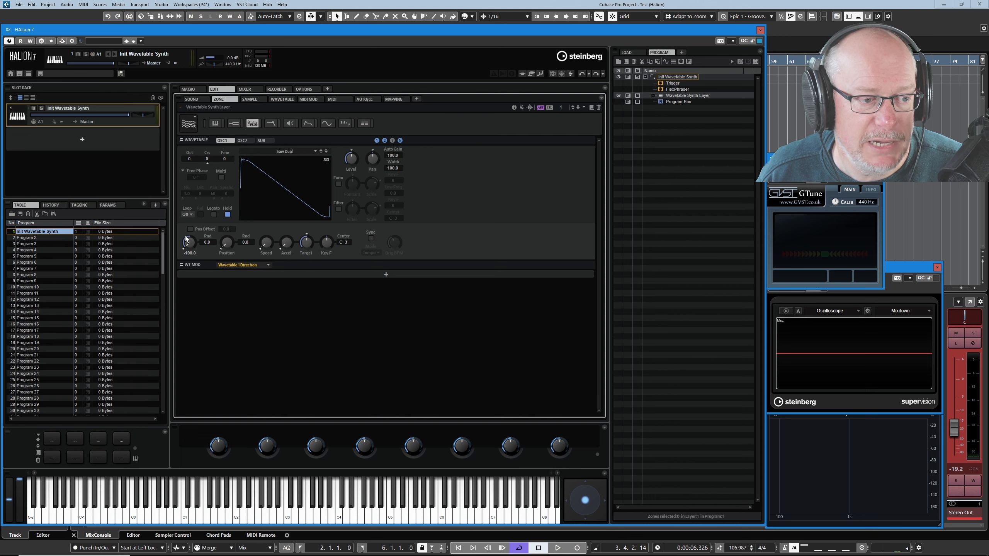
left_click(228, 243)
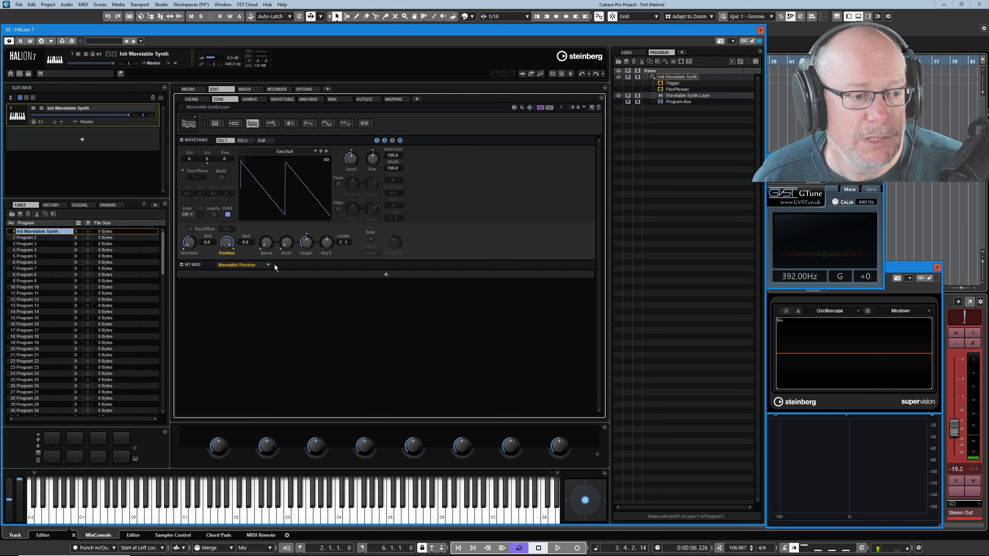
double_click(264, 254)
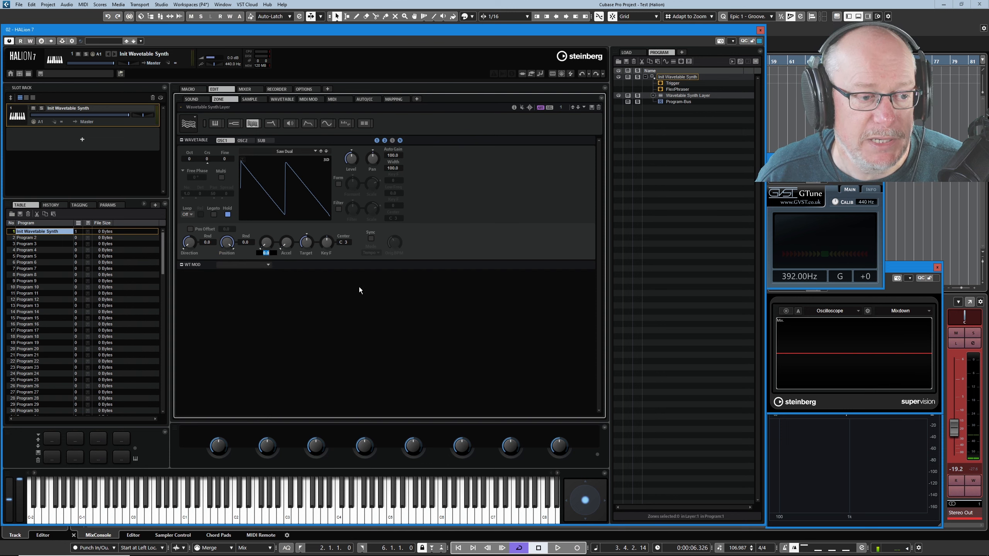
type("10")
key("Return")
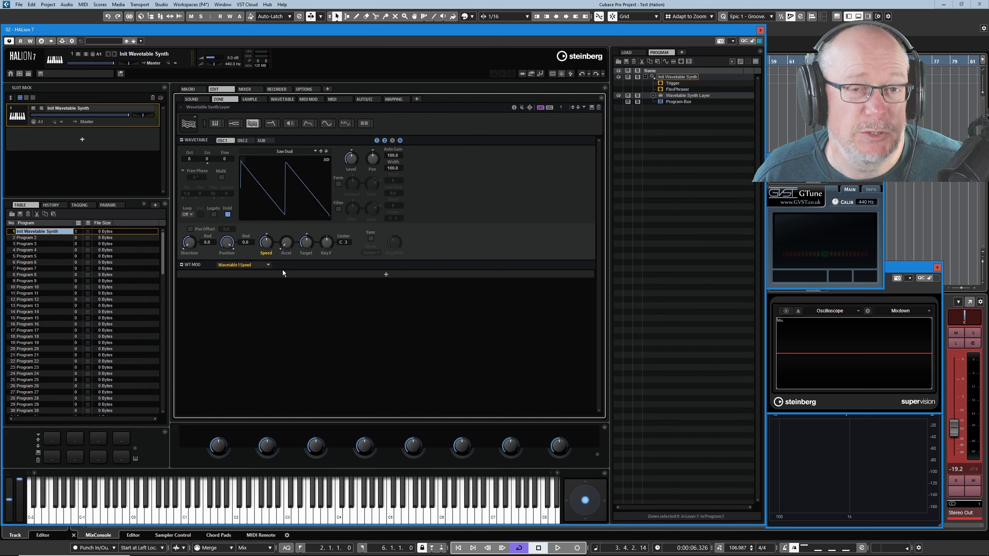
Reinitialize the program in the first slot as Init Wavetable Synth.
right_click(84, 115)
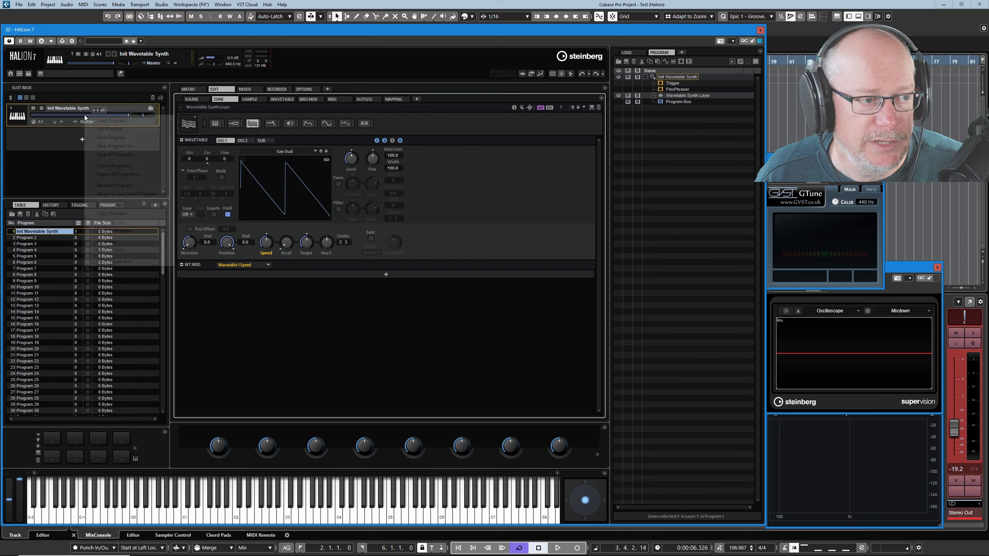
mouse_move(145, 130)
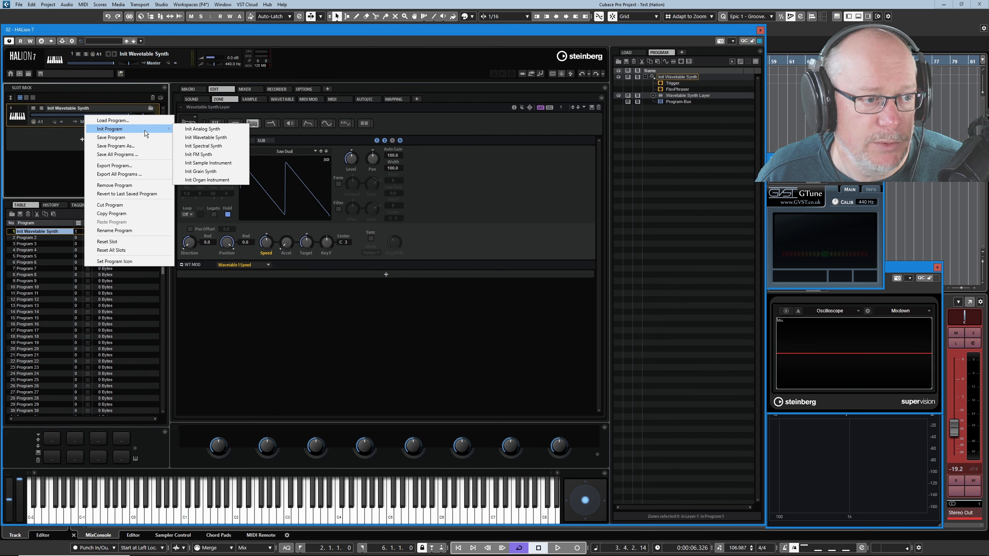
left_click(204, 137)
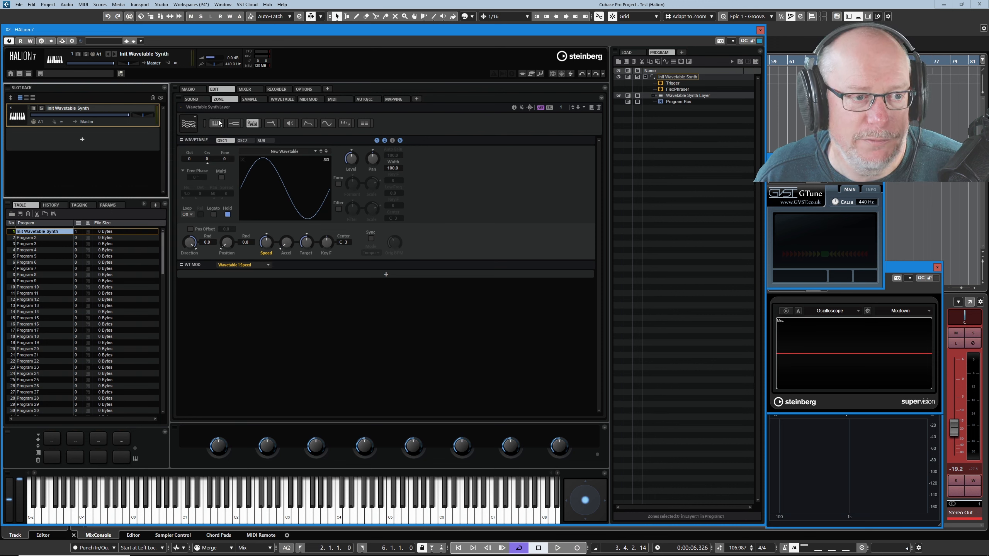
Load the Cyborg wavetable from the Anima collection into OSC1 and look over its waves and envelope.
left_click(279, 99)
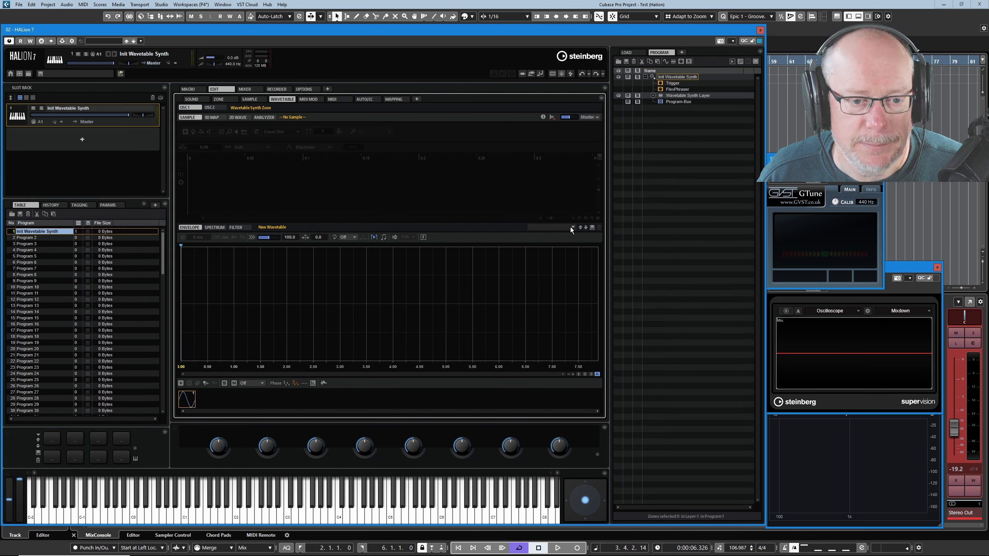
left_click(572, 227)
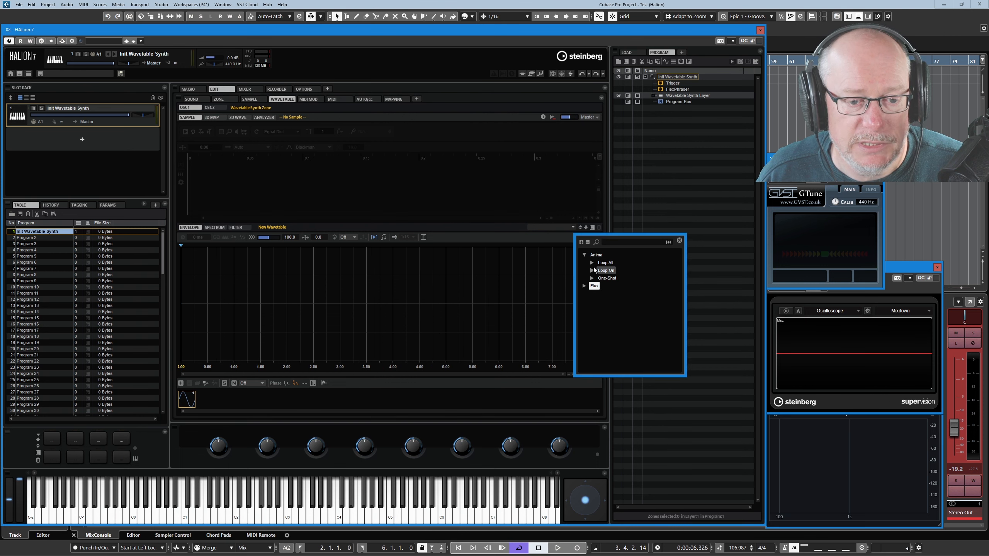
left_click(592, 262)
scroll(601, 281, "down", 3)
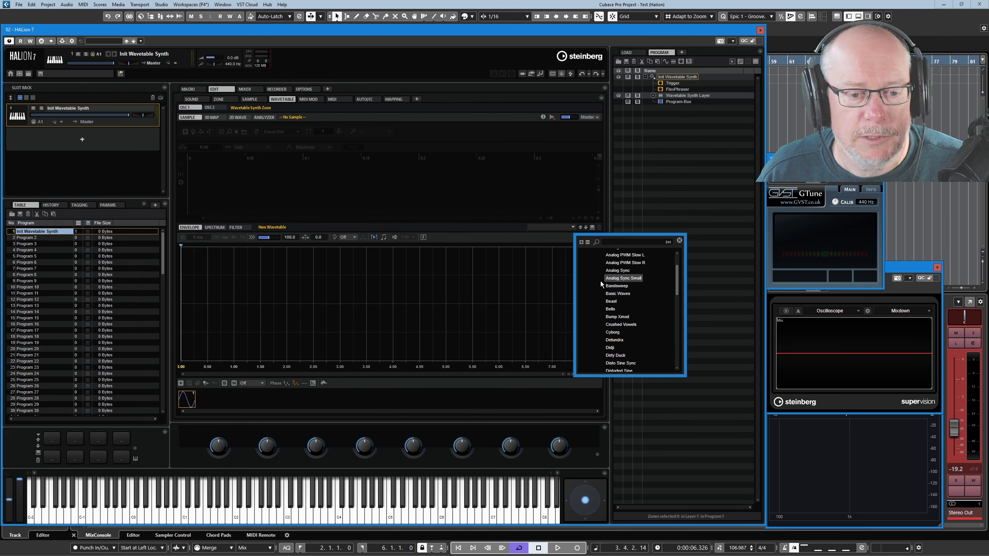
left_click(613, 332)
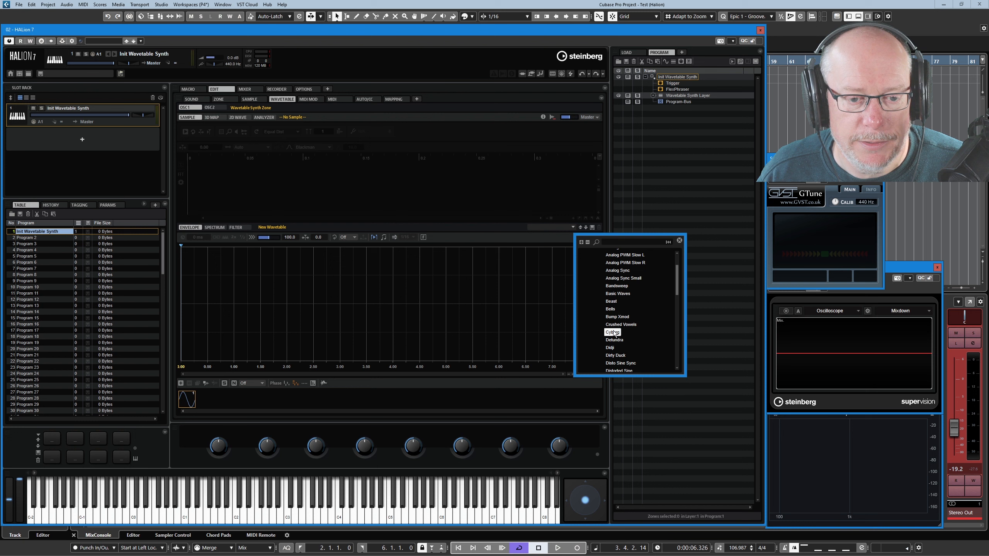
left_click(679, 242)
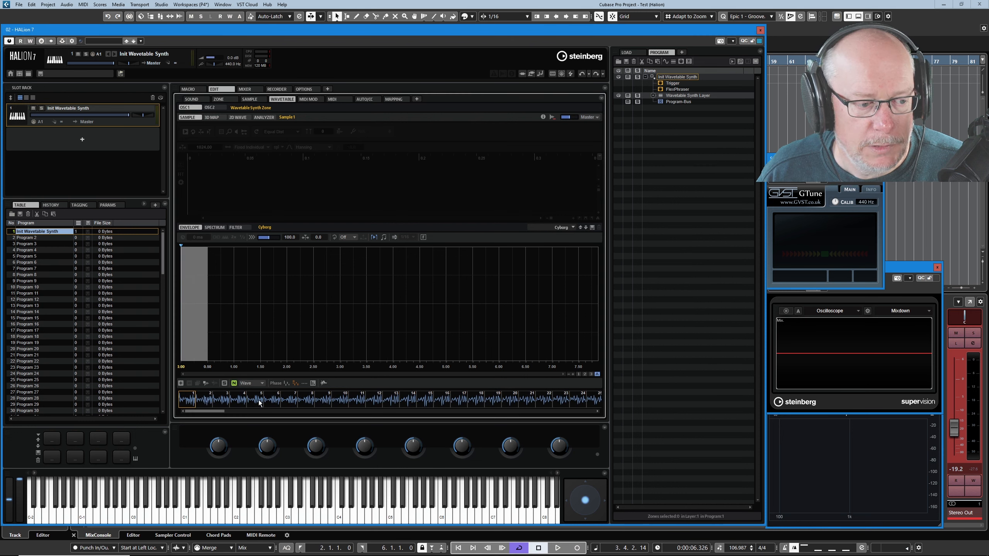
left_click_drag(214, 412, 185, 403)
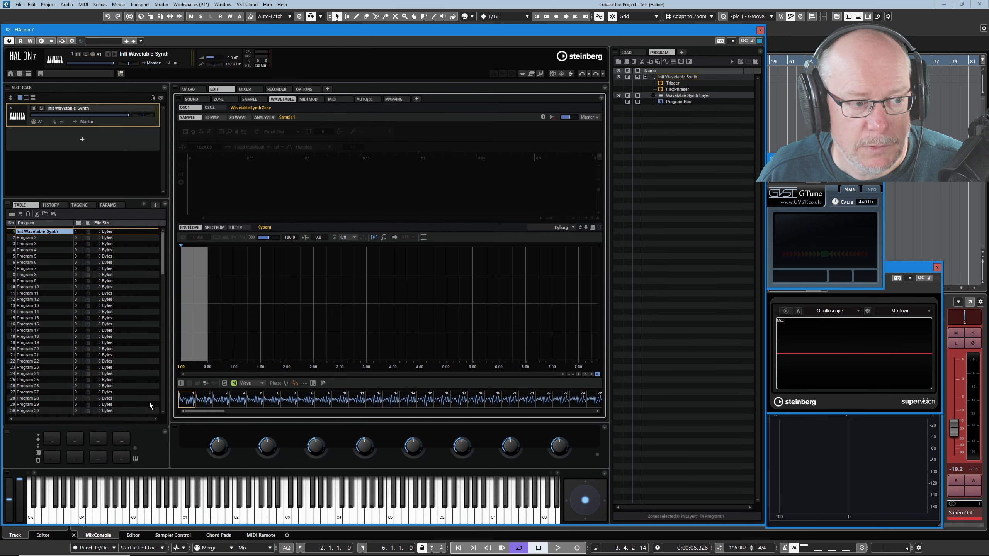
left_click(597, 374)
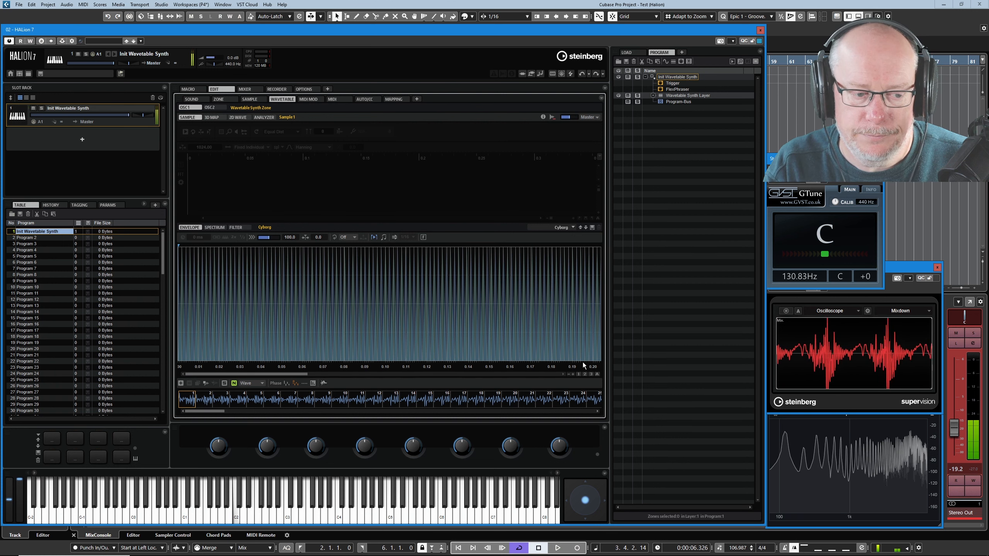
Set OSC1's wavetable Speed to 20 in the zone settings.
left_click(222, 100)
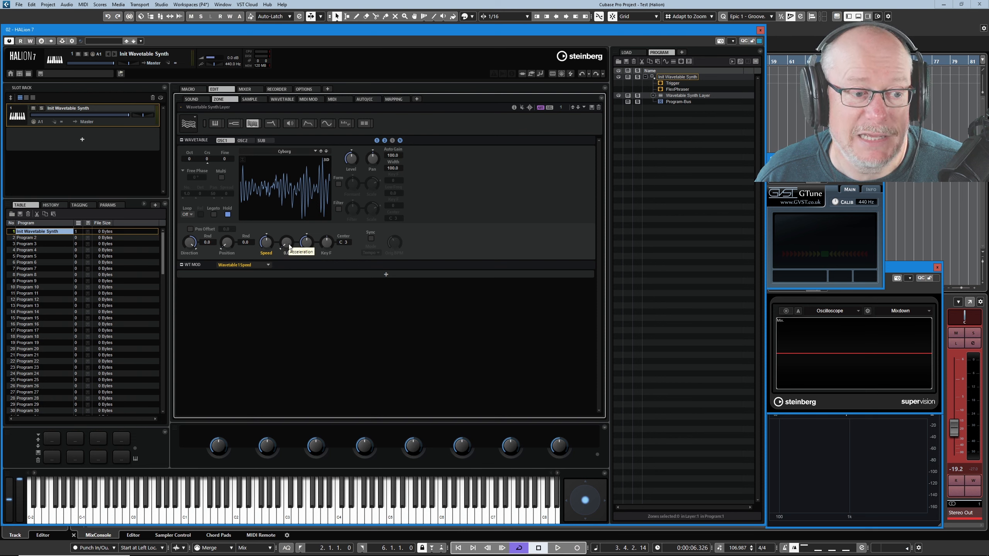
left_click(265, 253)
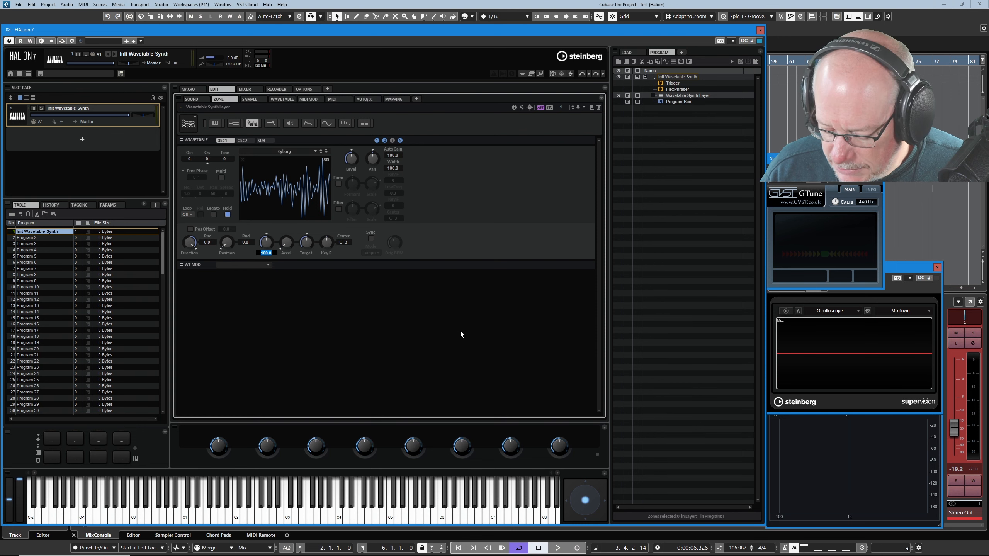
type("20")
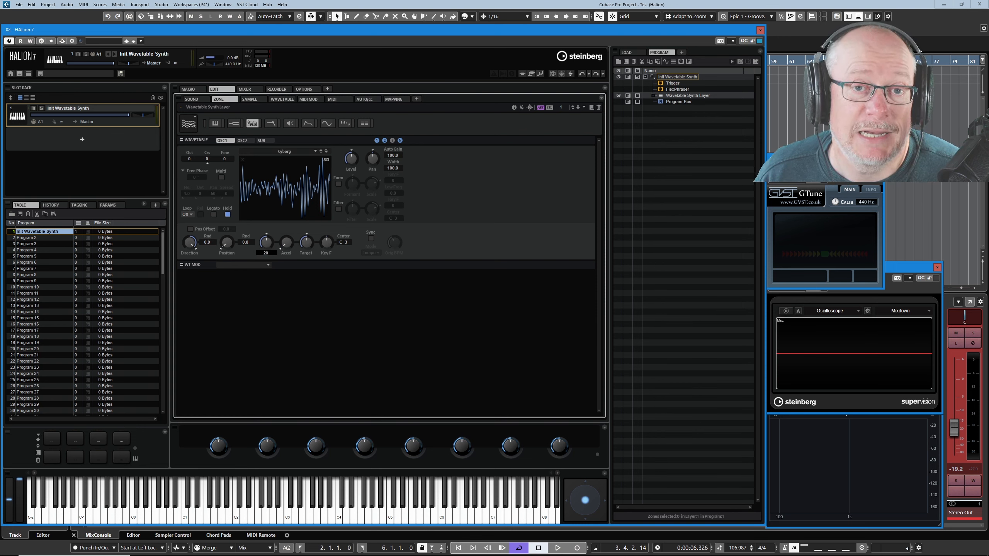
key("Return")
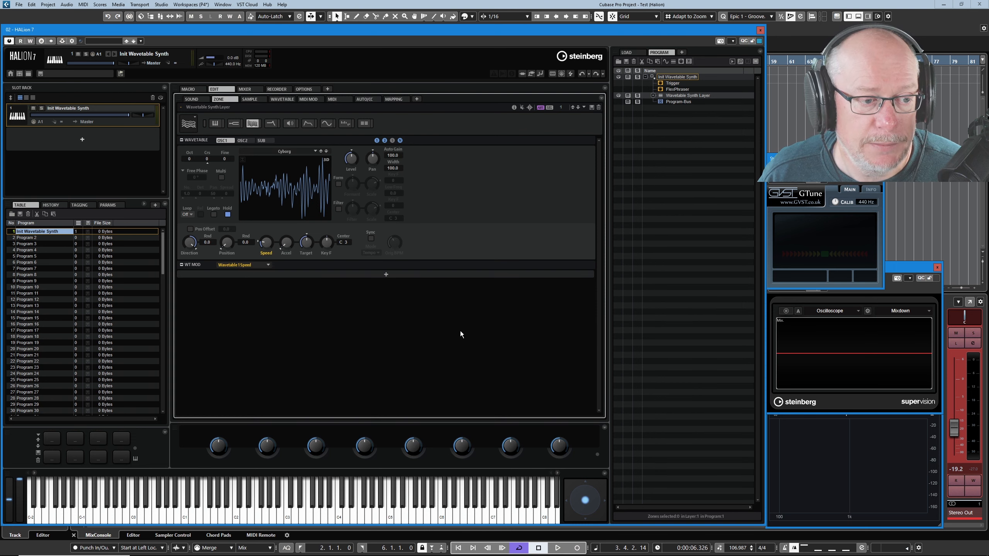
Set OSC1's wavetable Acceleration to 20 and Target Speed to 800, and watch playback in the wavetable editor.
left_click(287, 253)
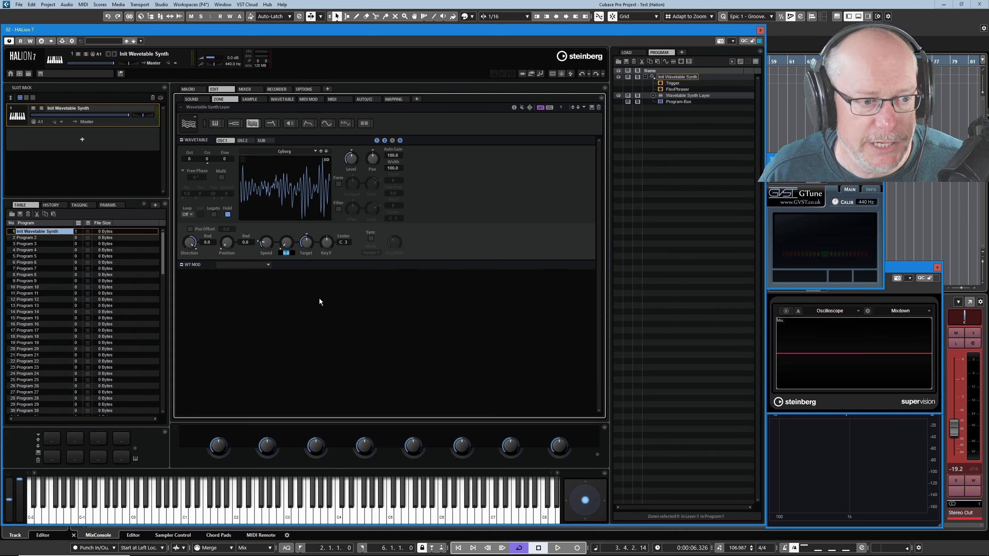
type("20")
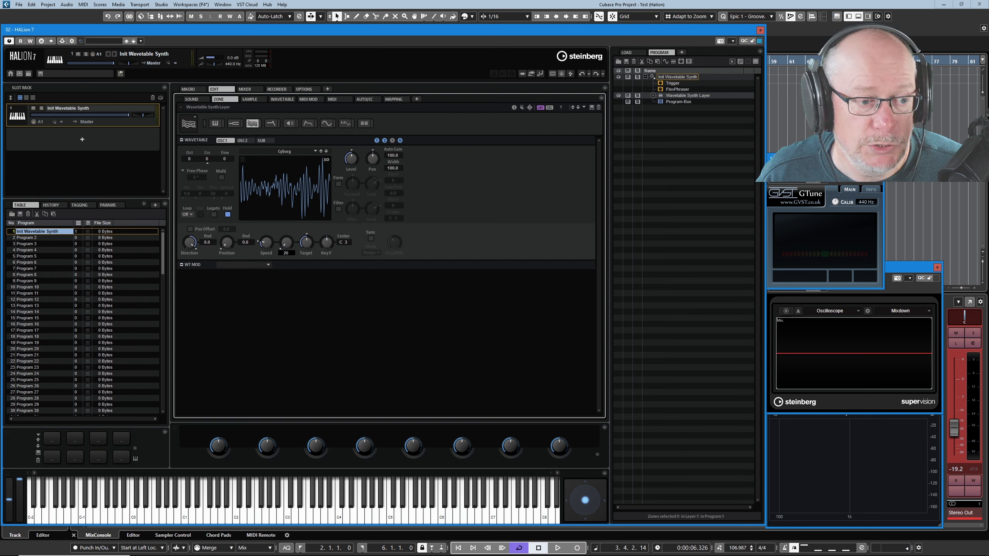
key("Return")
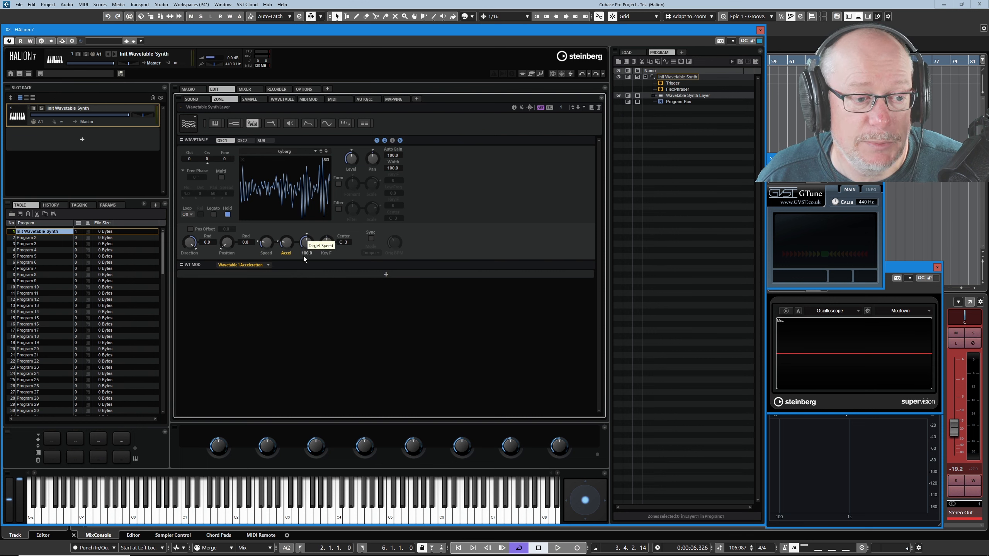
left_click(306, 245)
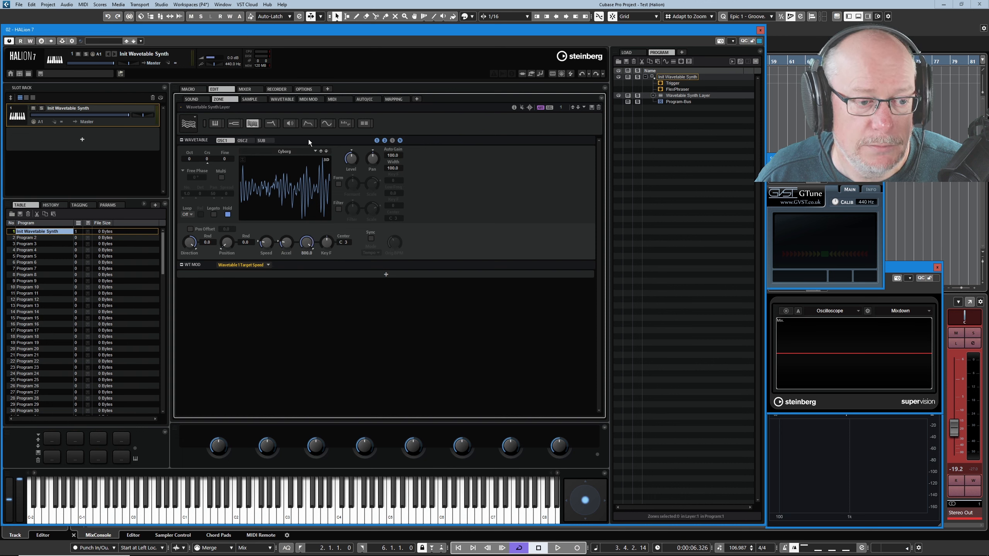
left_click(282, 98)
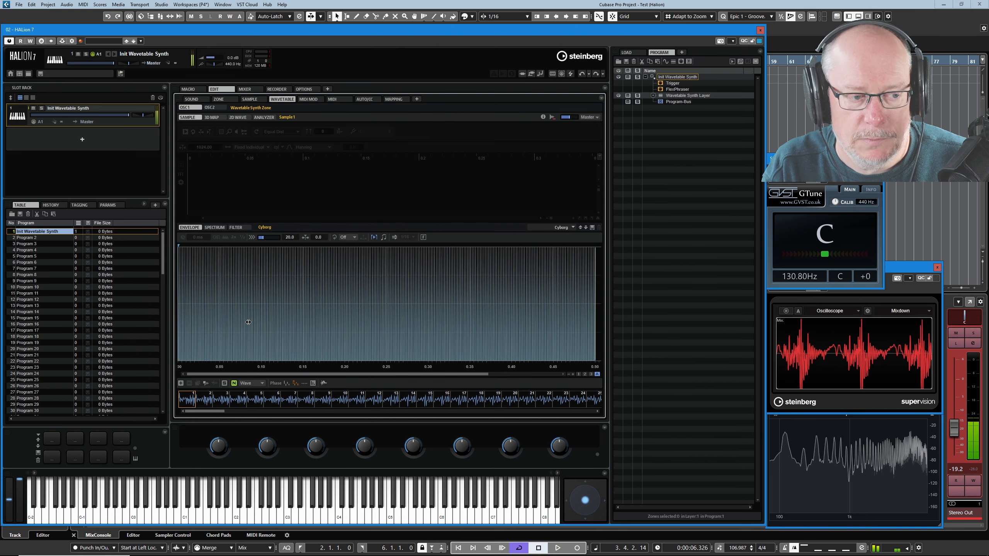
Set OSC1's wavetable Speed to 1 in the zone settings and return to the wavetable editor.
left_click(223, 99)
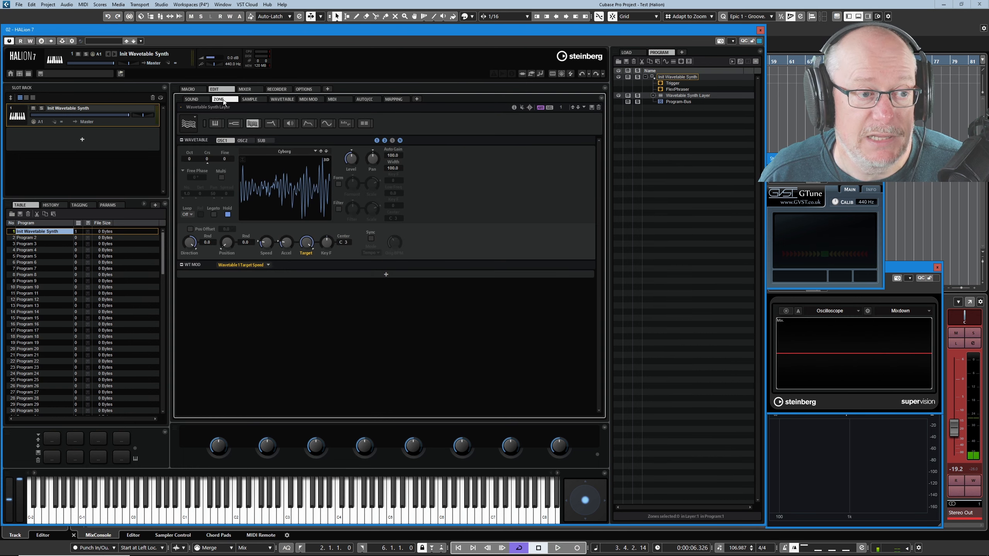
double_click(266, 253)
key("Return")
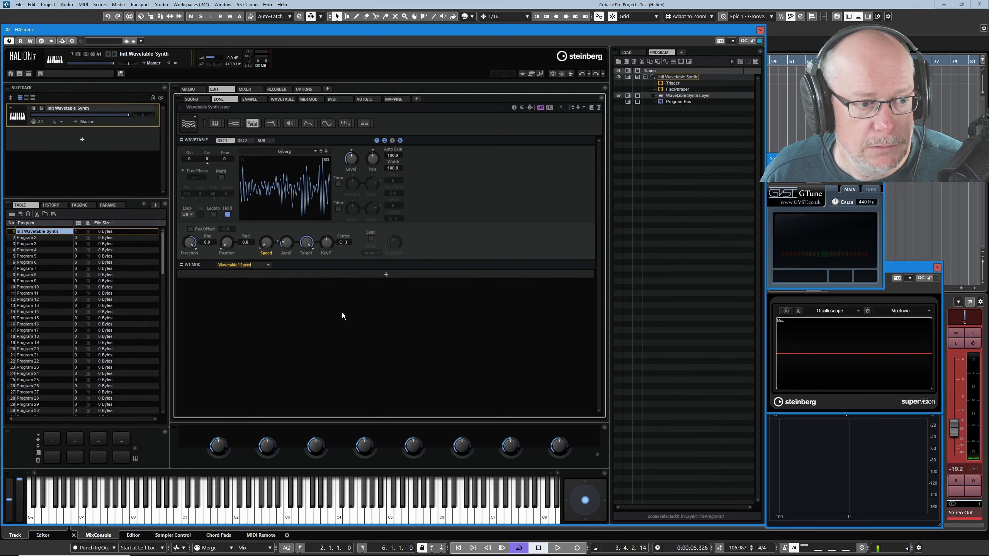
left_click(282, 99)
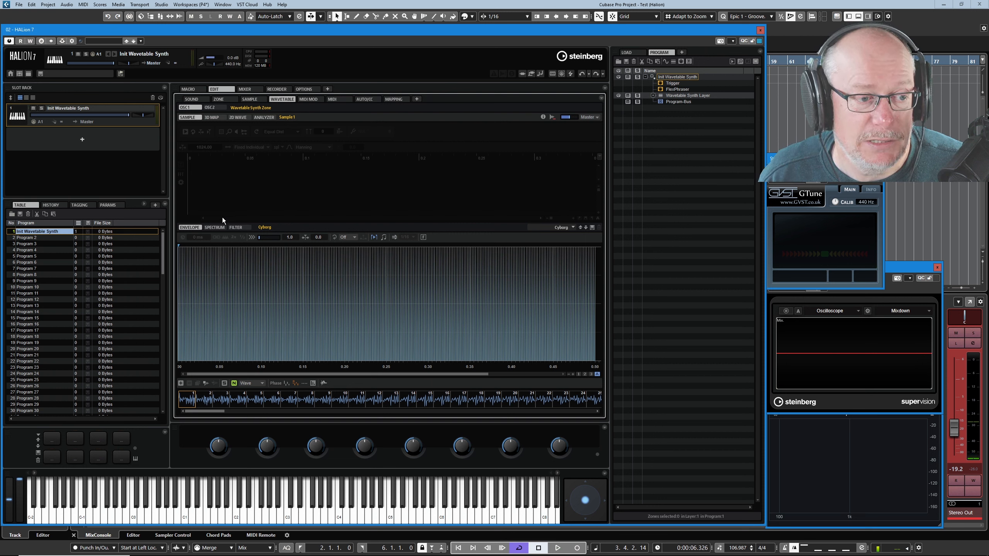
Apply the Smooth Reso Lowpass filter preset to all waves of the Cyborg wavetable.
left_click(236, 227)
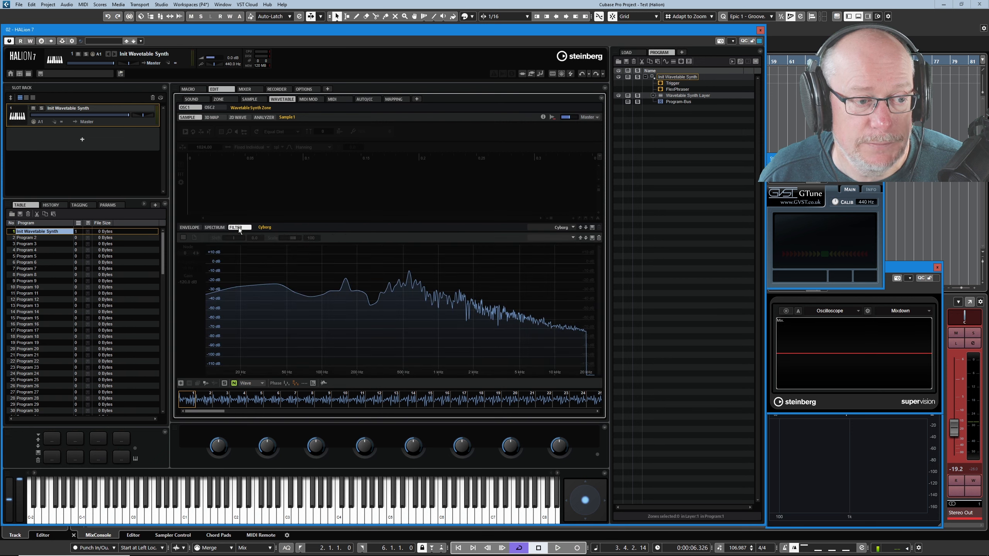
right_click(318, 400)
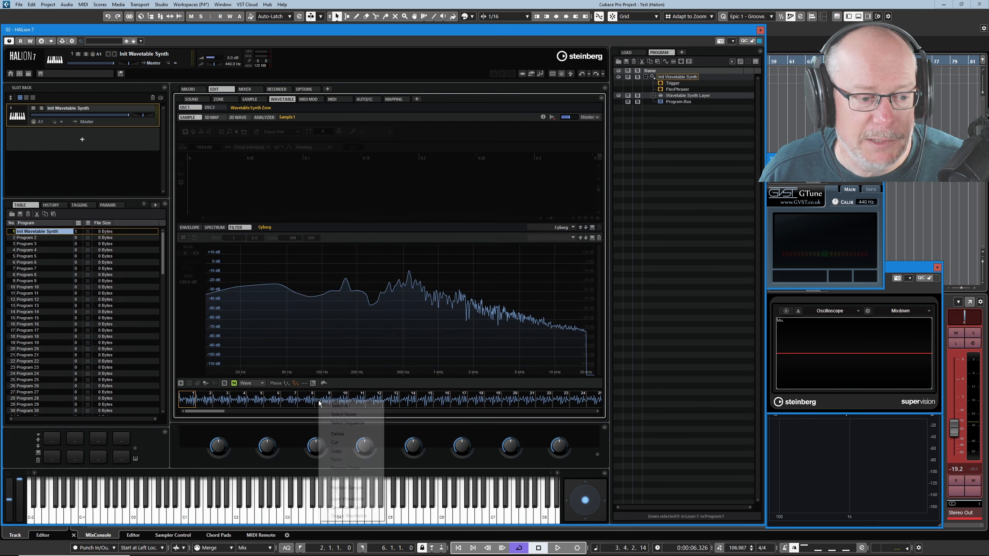
left_click(340, 406)
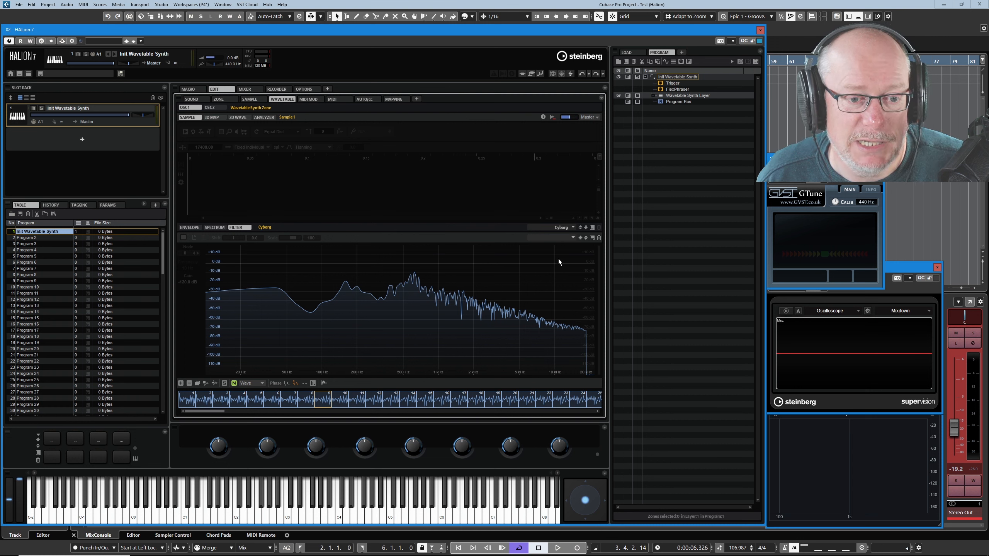
left_click(573, 237)
scroll(616, 373, "down", 3)
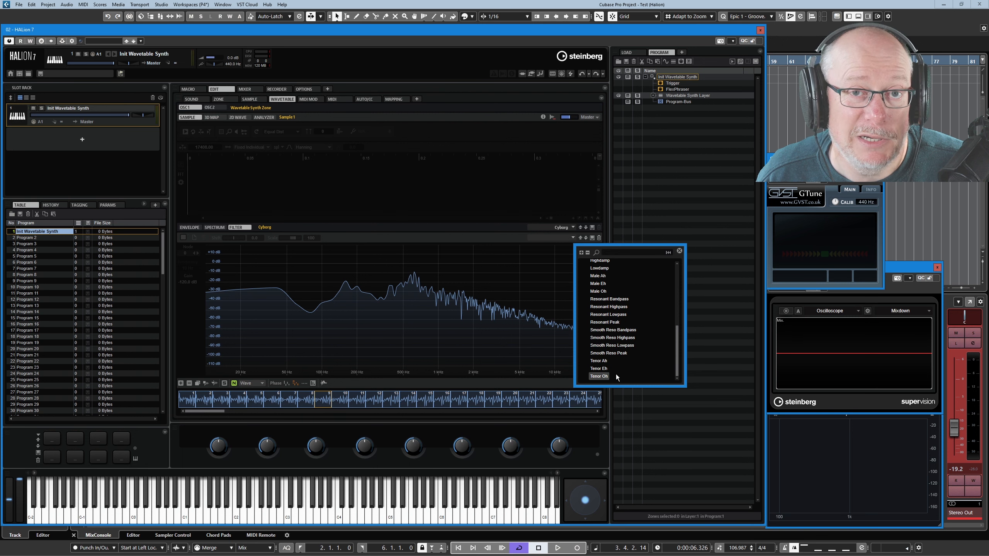
left_click(619, 345)
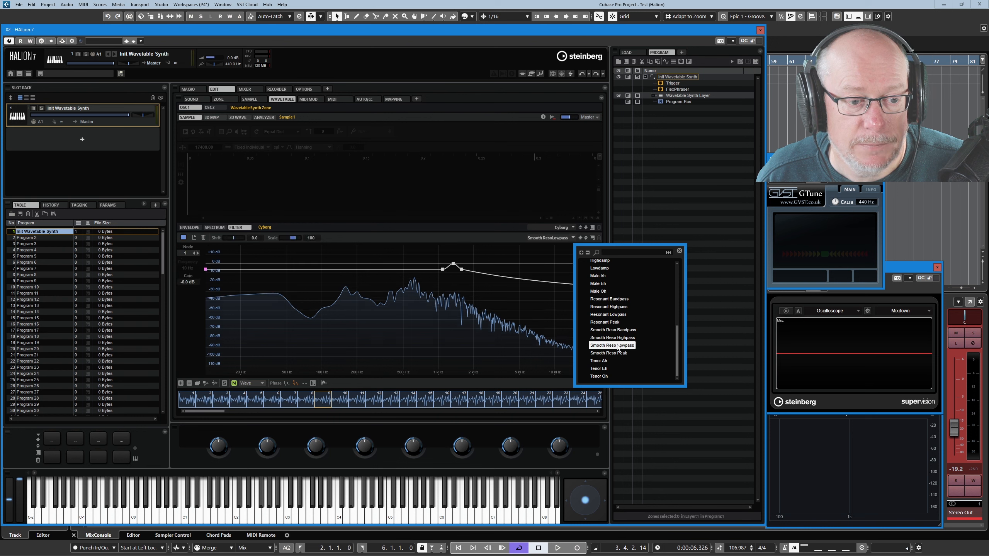
left_click(679, 252)
Inspect the filter and spectrum on several individual waves of the Cyborg wavetable.
left_click(459, 401)
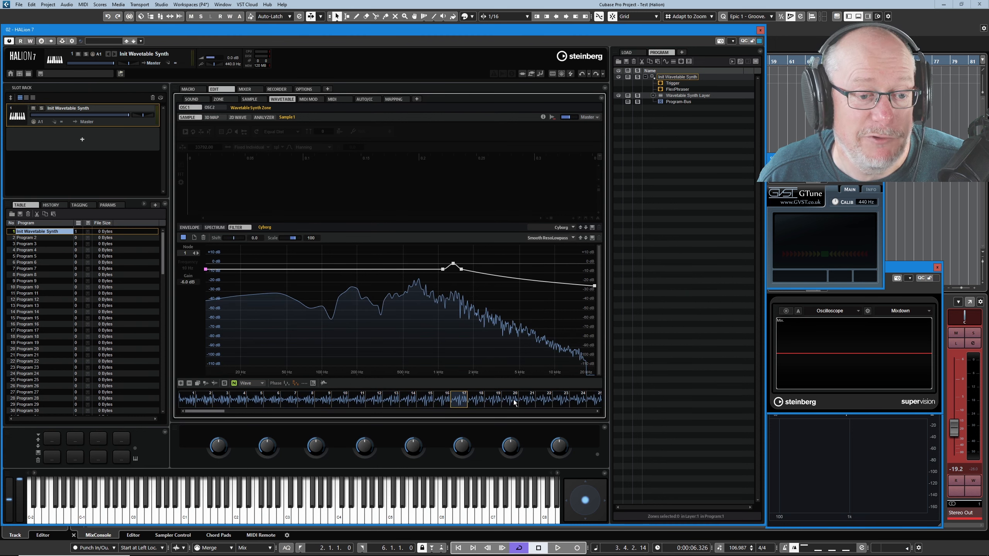
left_click(523, 400)
left_click(327, 401)
left_click(255, 400)
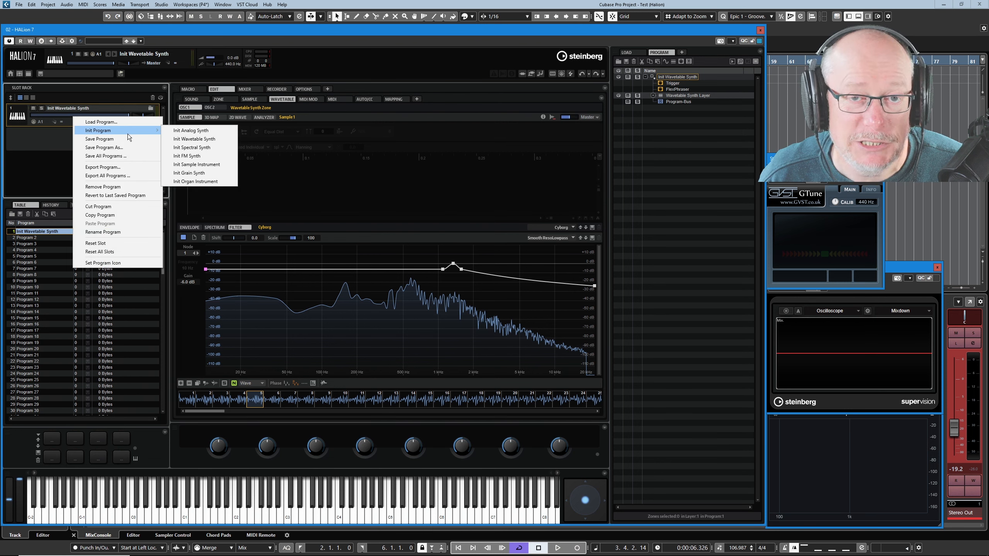
Reinitialize the program as Init Wavetable Synth and replace its default wave with a Saw wave.
left_click(199, 138)
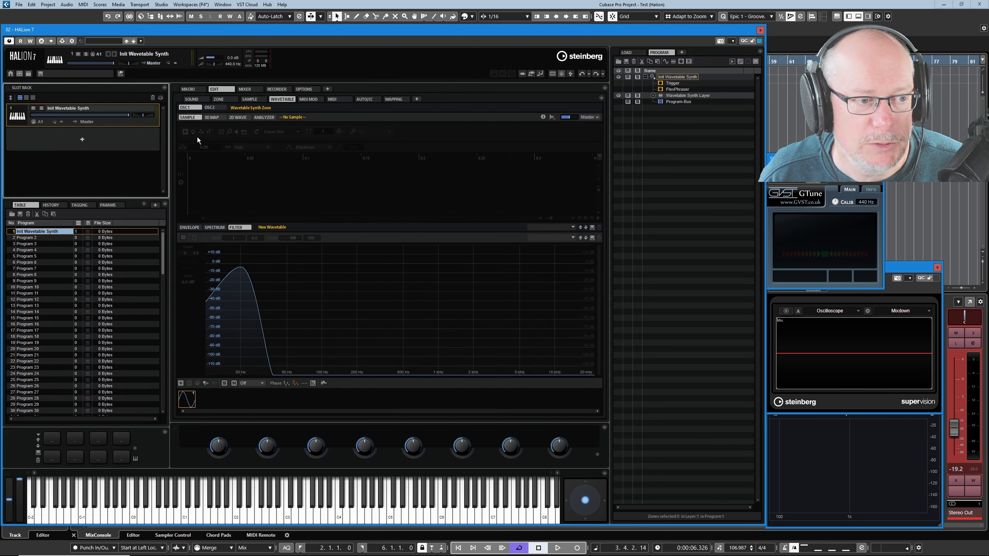
right_click(188, 400)
left_click(221, 430)
left_click(181, 383)
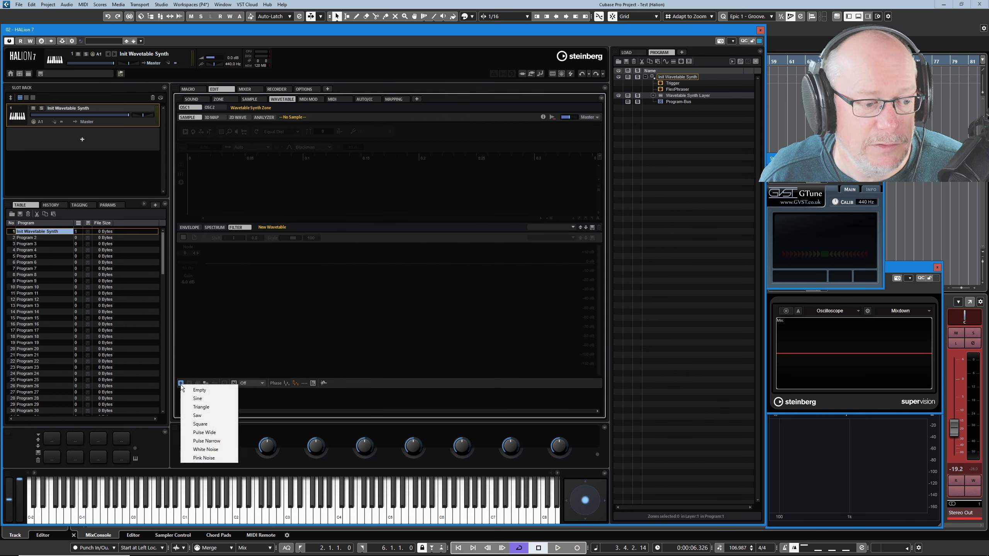
left_click(212, 415)
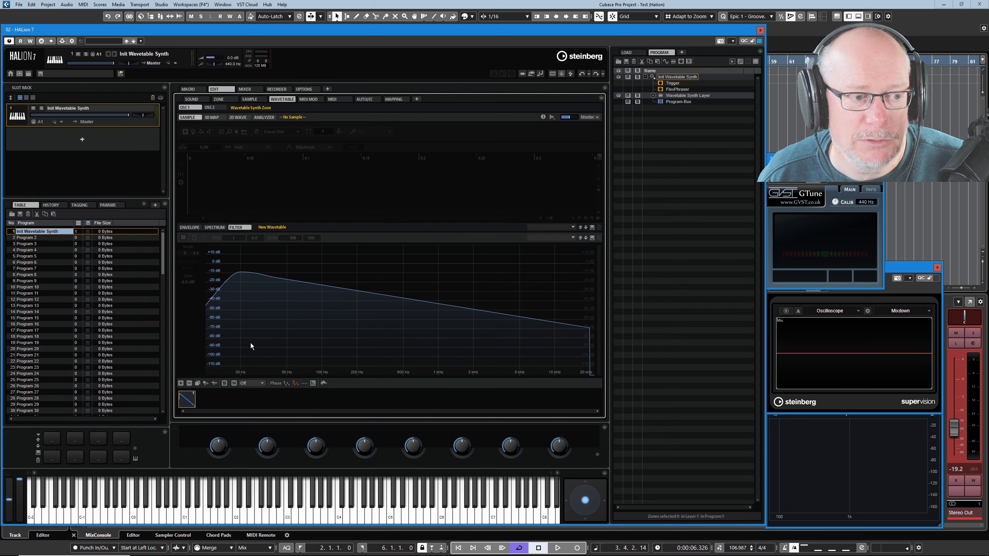
Show the saw wave's spectrum and enlarge the spectrum editor and its harmonic level display.
left_click(215, 228)
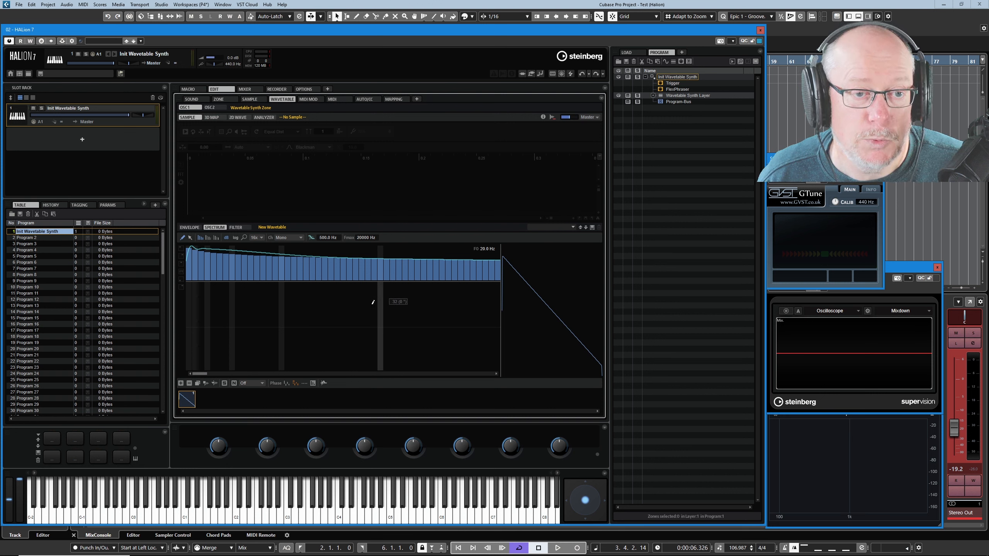
left_click_drag(387, 223, 387, 160)
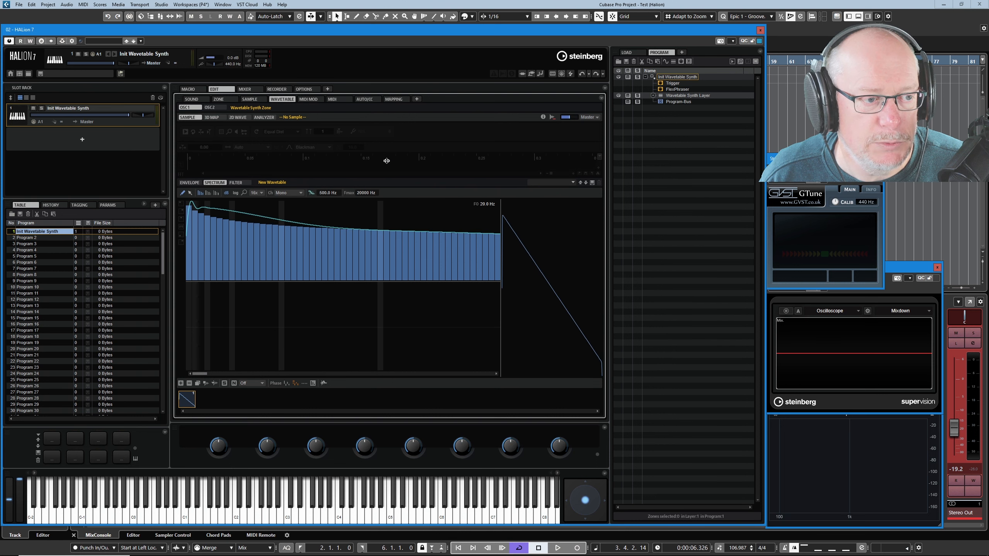
left_click_drag(395, 281, 395, 308)
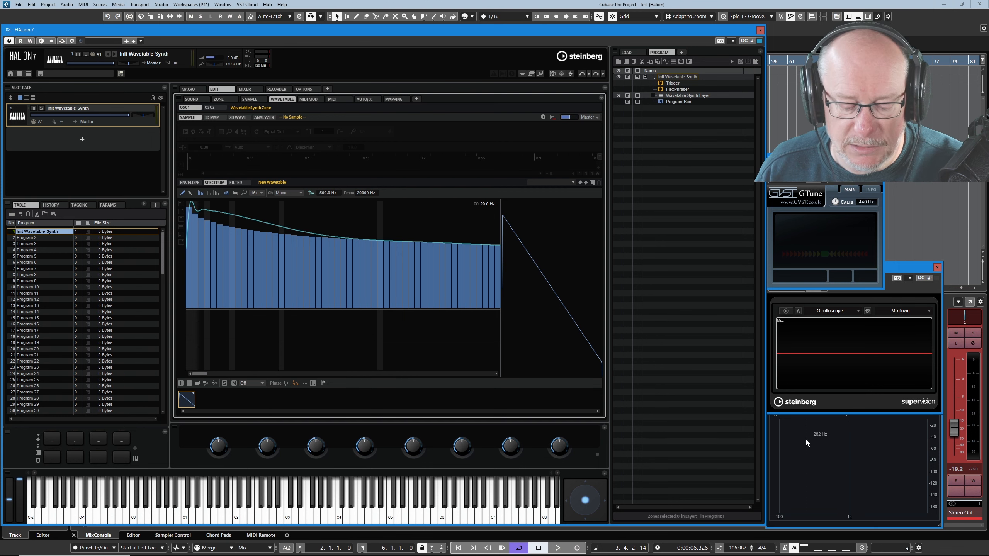
Lower and raise the second harmonic of the saw wave while listening to the effect.
left_click(197, 220)
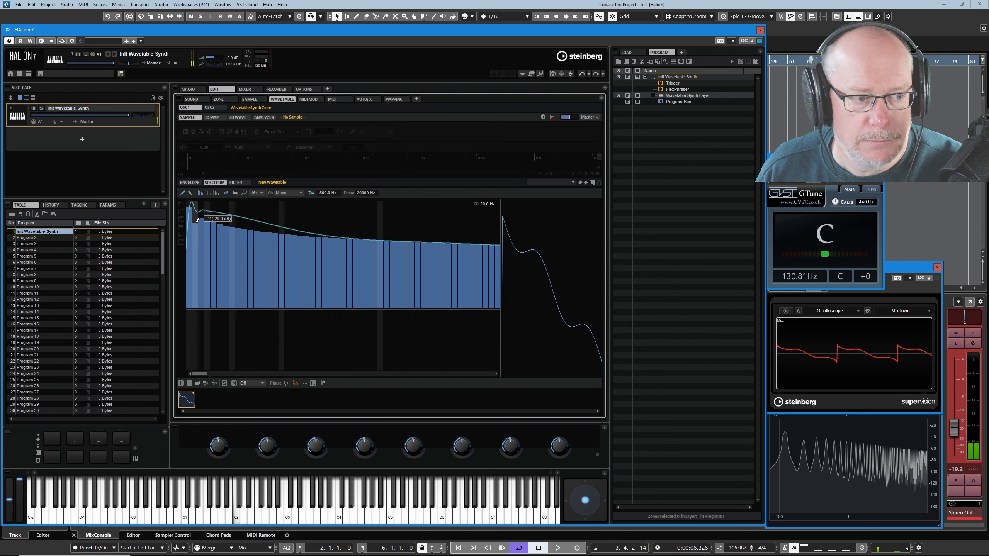
left_click_drag(197, 220, 196, 255)
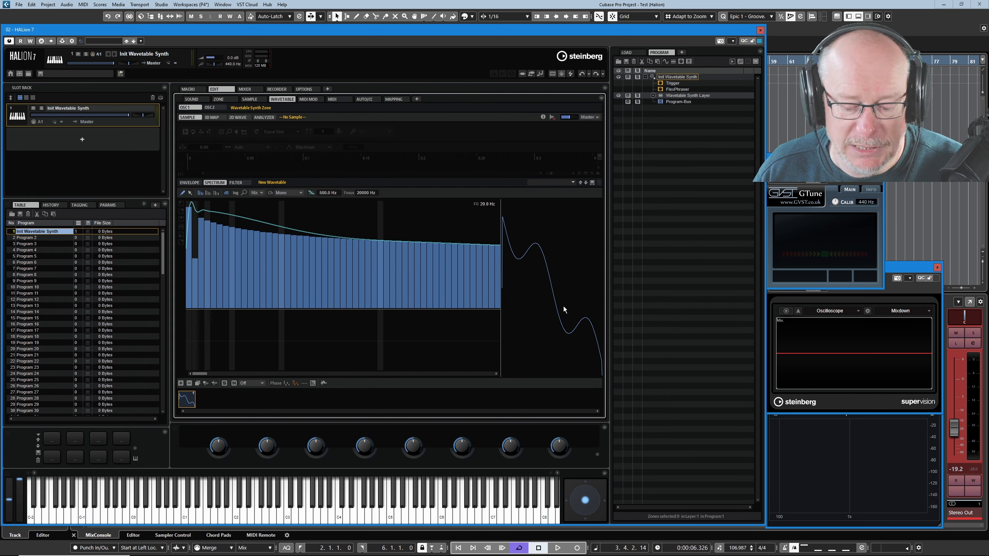
left_click(195, 253)
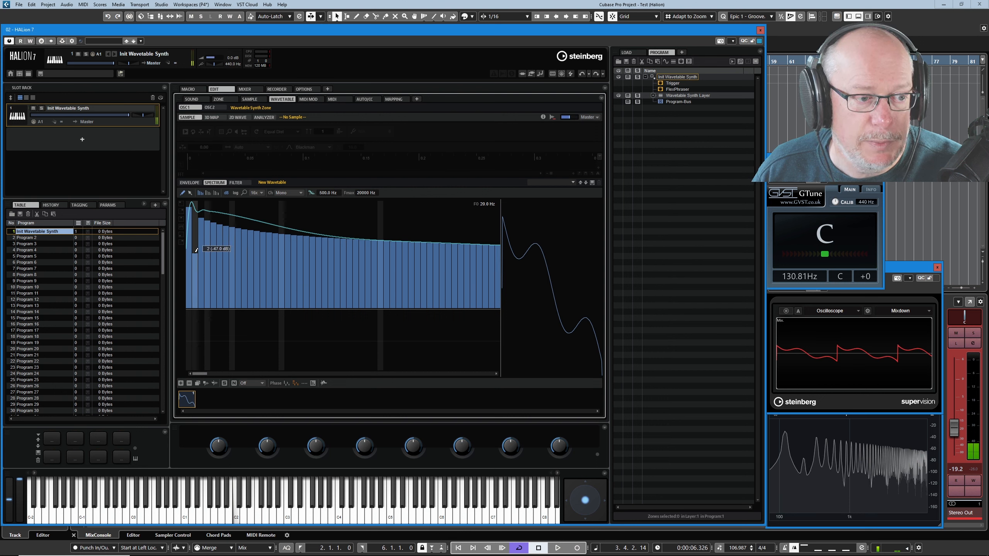
left_click_drag(195, 252, 191, 205)
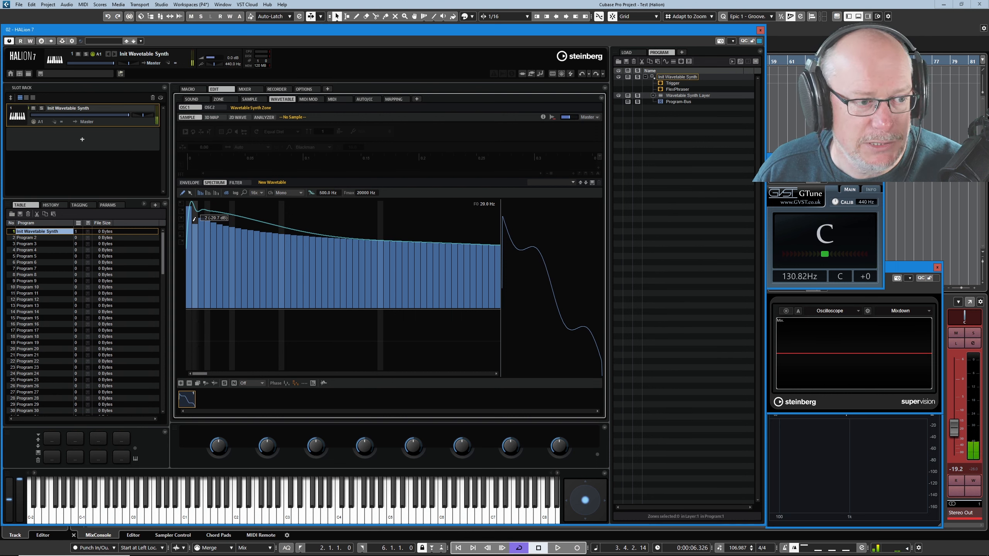
left_click_drag(194, 220, 196, 211)
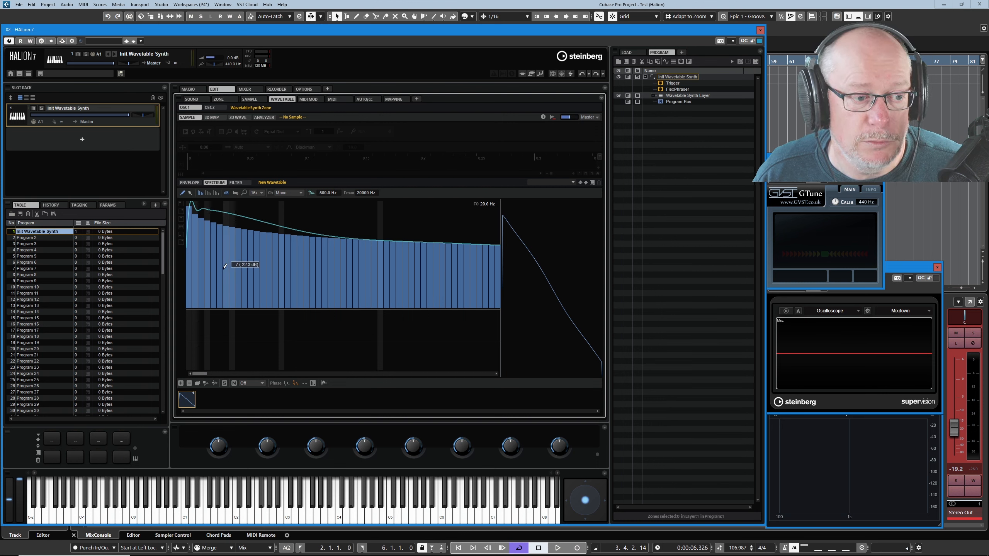
Draw an irregular level curve across the harmonics from the 6th to about the 24th, and undo the spectrum edits.
mouse_move(219, 259)
left_mouse_down()
mouse_move(256, 265)
mouse_move(327, 241)
left_mouse_up()
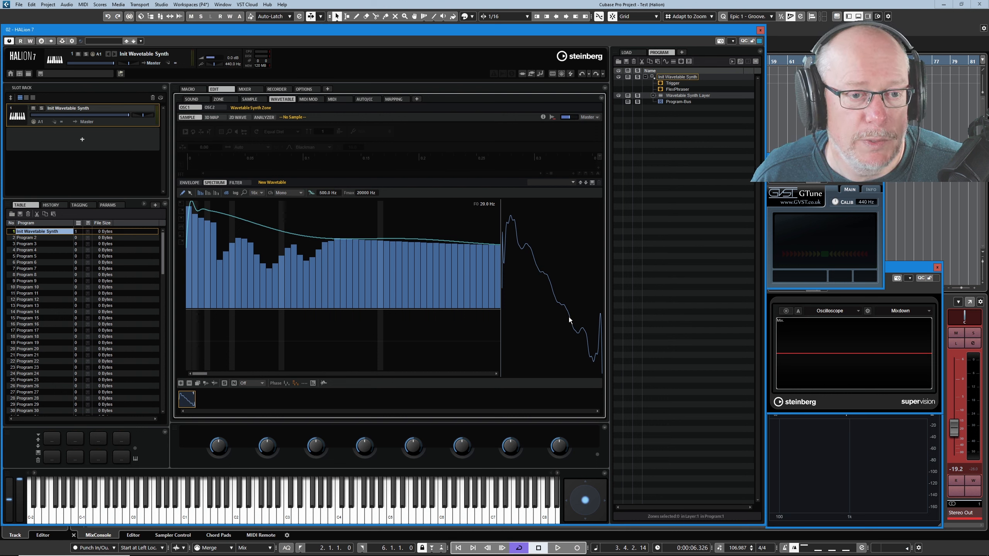
left_click(580, 74)
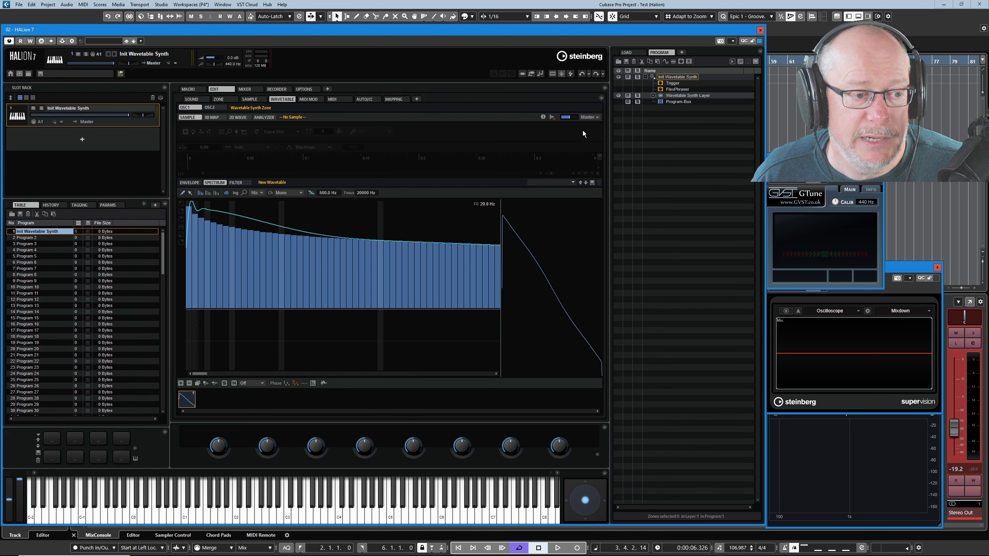
left_click(582, 73)
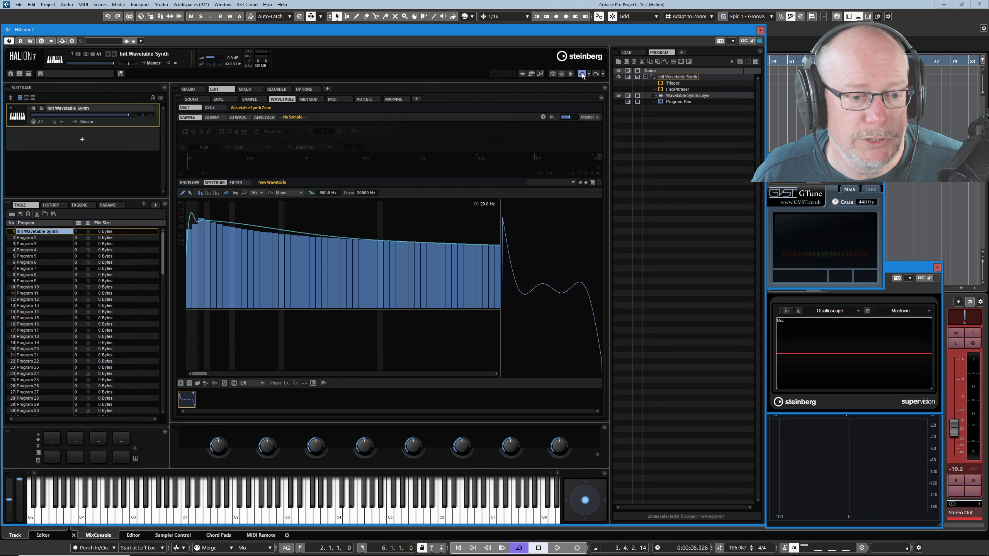
left_click(582, 73)
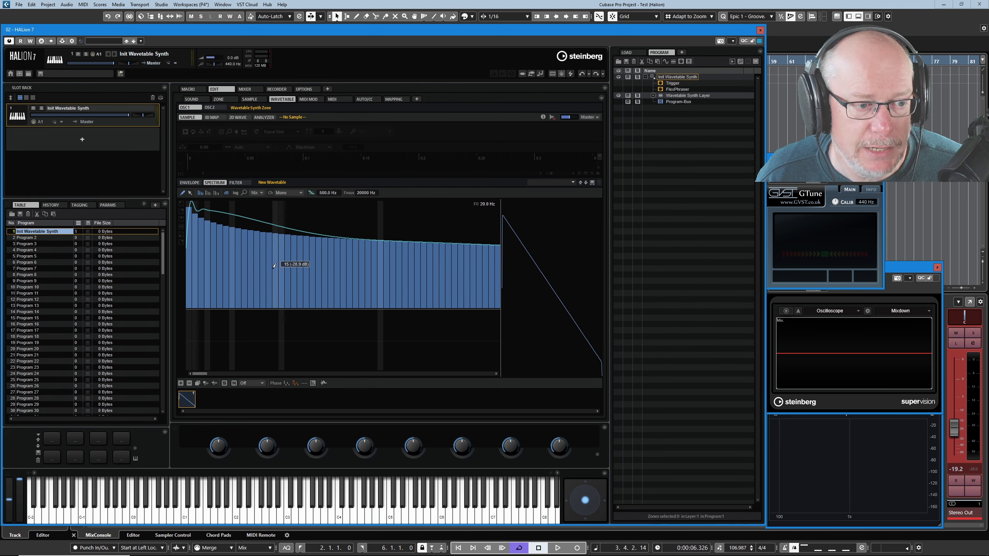
Vary the level of the 14th harmonic several times, and undo the changes.
left_click(268, 257)
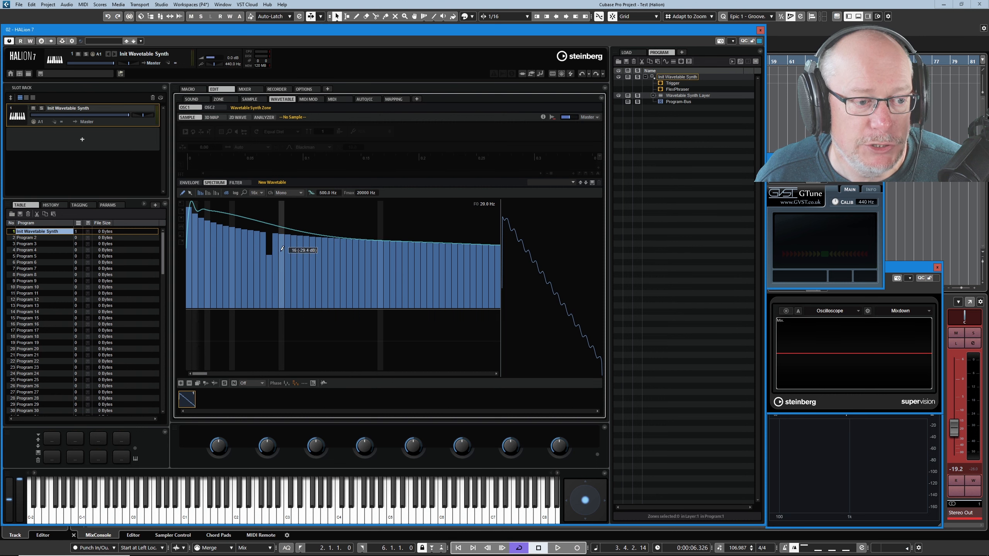
left_click(270, 270)
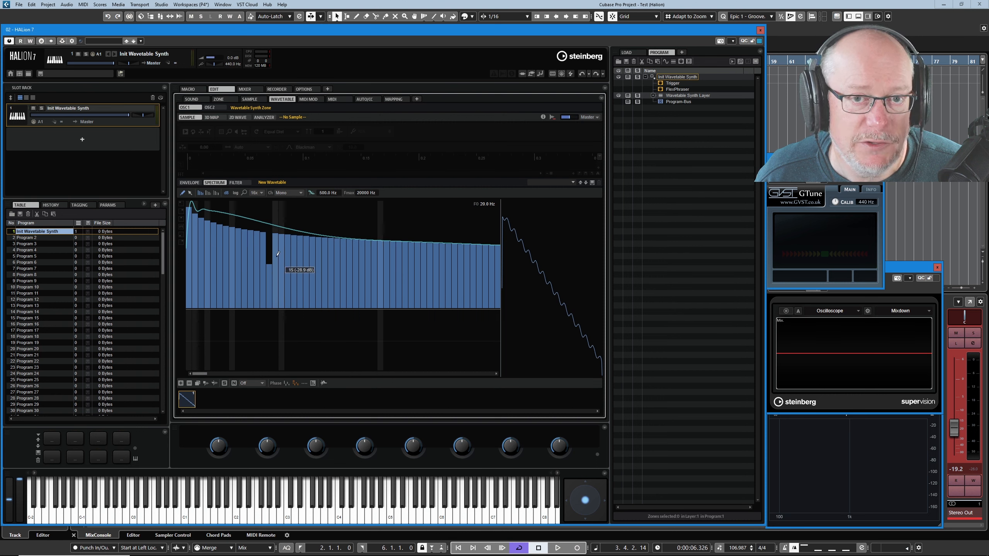
left_click(269, 244)
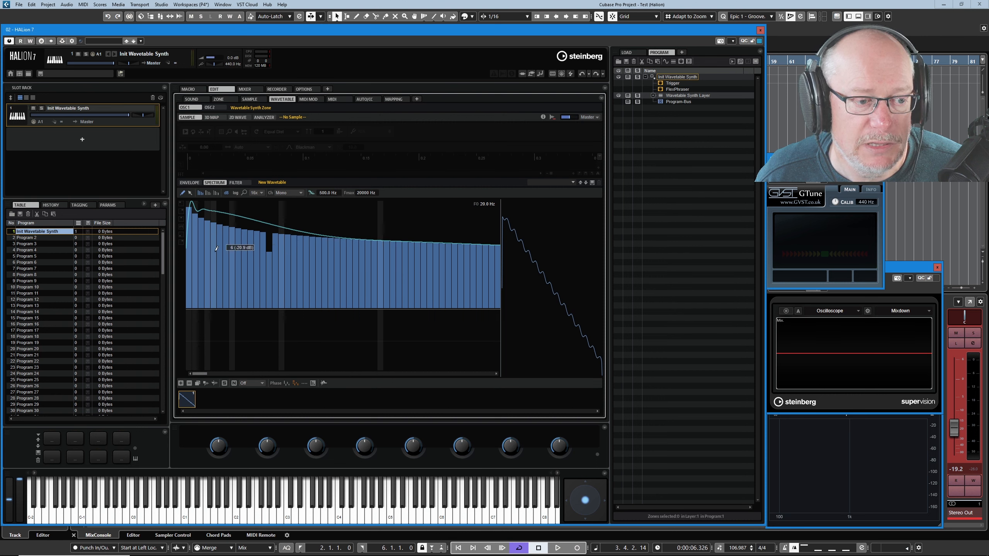
left_click(269, 224)
left_click(269, 230)
mouse_move(261, 240)
left_mouse_down()
mouse_move(269, 286)
mouse_move(274, 266)
left_mouse_up()
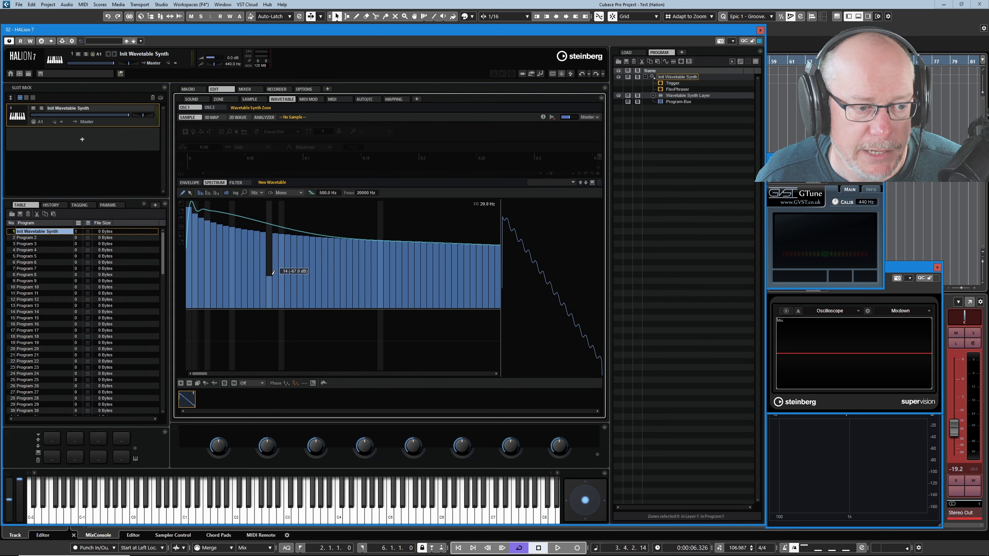
key("ctrl+z")
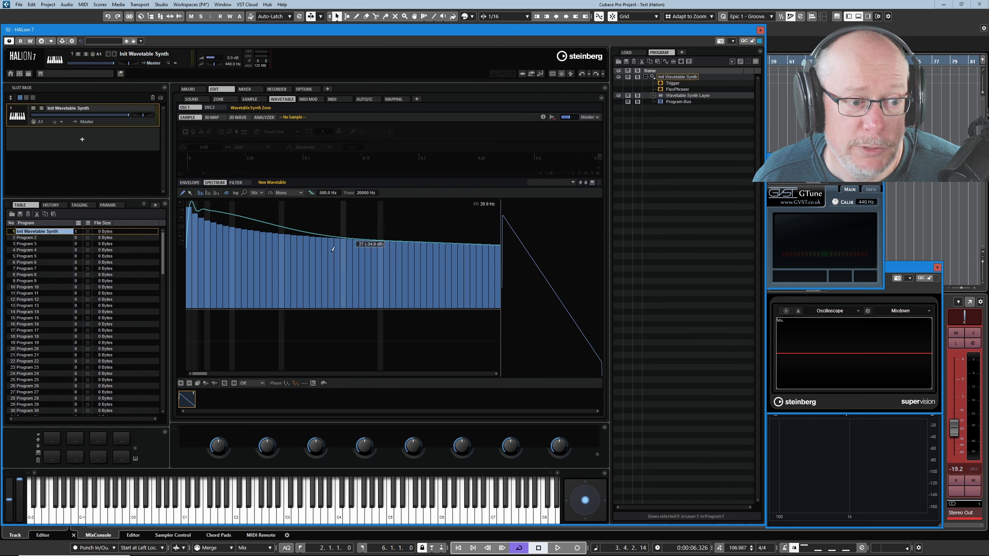
Silence the 14th harmonic, undo the change, and try sweeping levels across the harmonics from the 13th to about the 41st.
left_click_drag(272, 254, 273, 306)
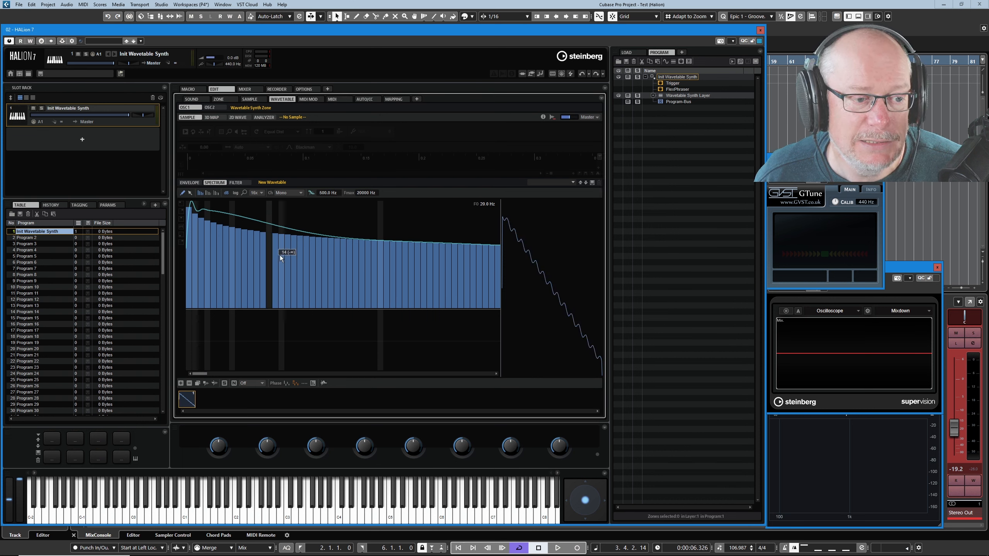
left_click(582, 74)
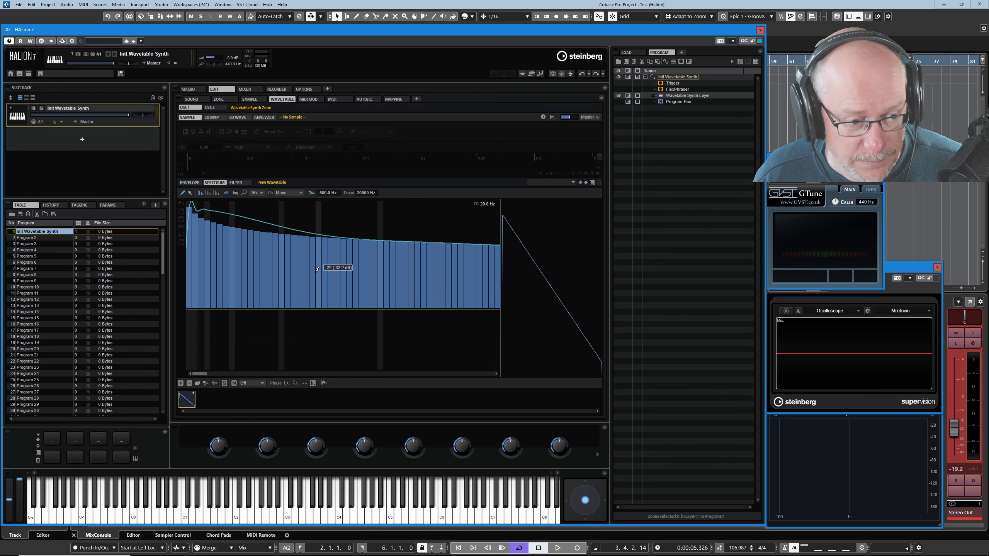
mouse_move(260, 276)
left_mouse_down()
mouse_move(219, 296)
mouse_move(436, 241)
left_mouse_up()
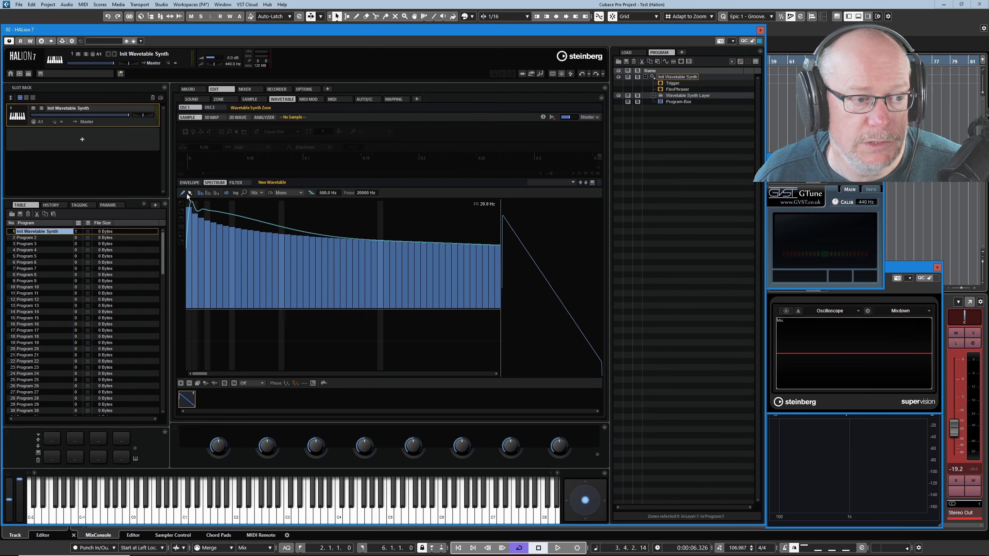
Practise selecting ranges of harmonics with the selection tool, select the 11th to 30th, and lower their levels together.
left_click(191, 196)
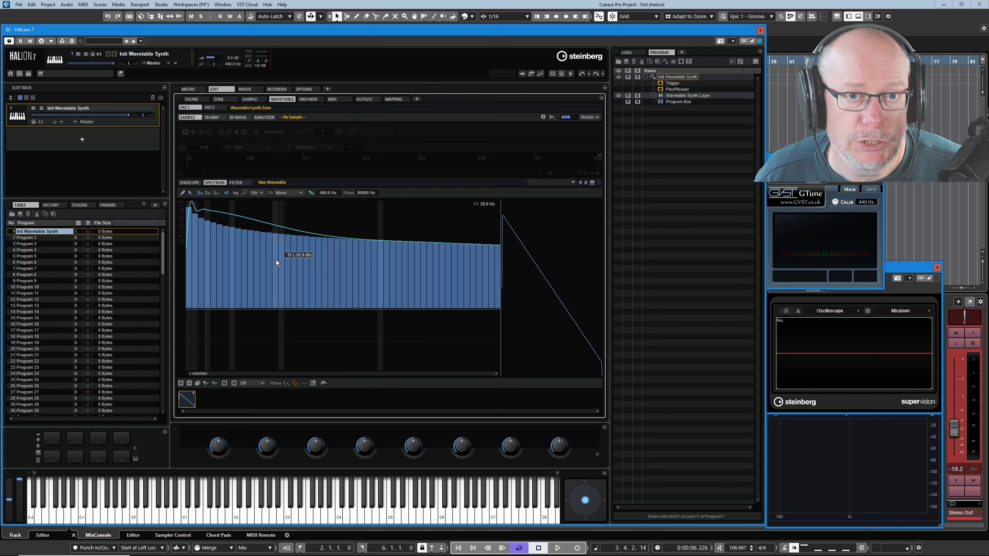
left_click_drag(252, 220, 375, 274)
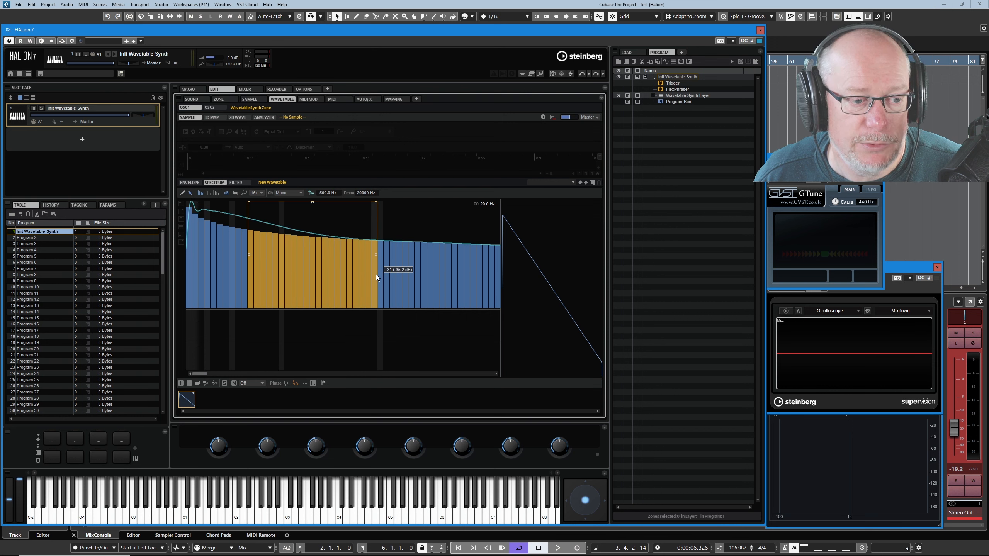
left_click_drag(306, 240, 332, 257)
left_click_drag(267, 219, 370, 263)
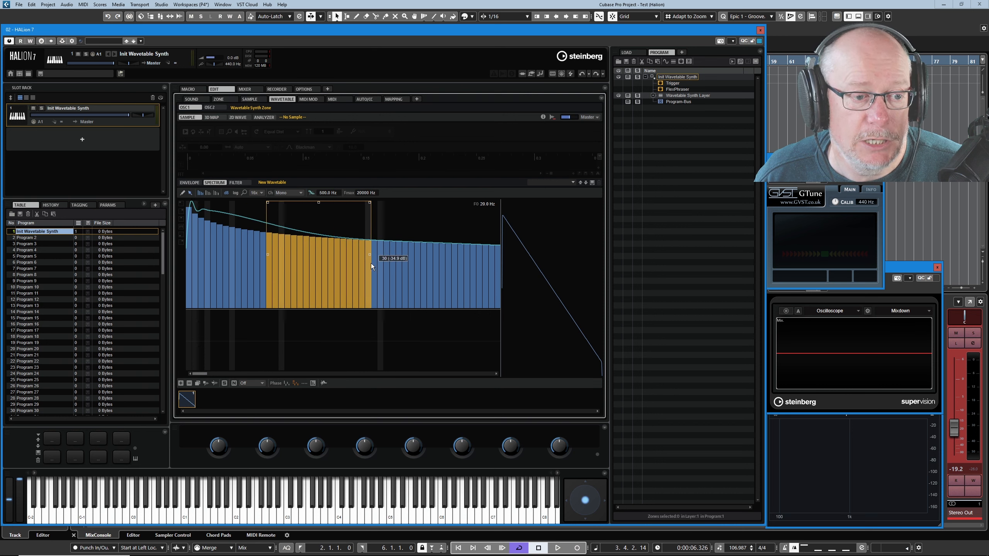
left_click_drag(312, 224, 353, 252)
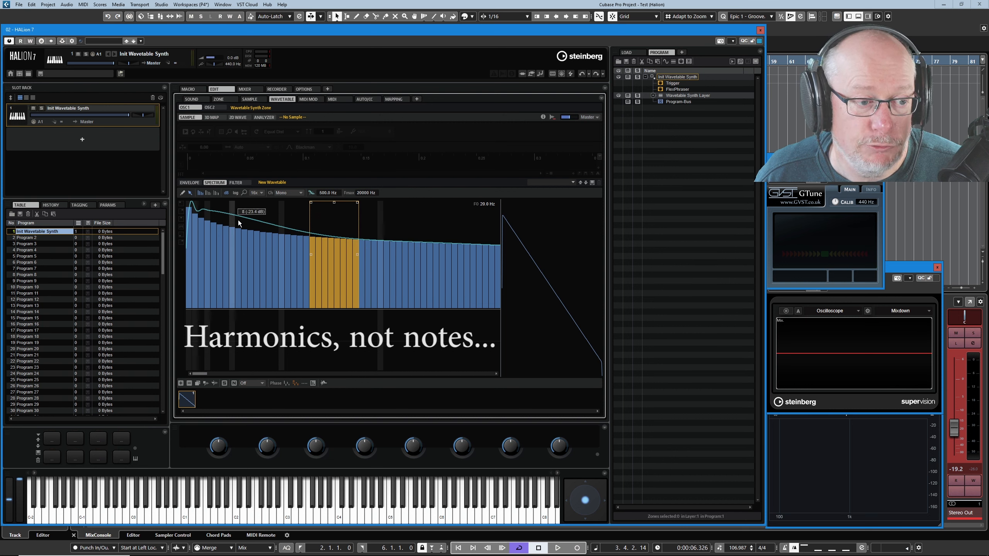
left_click_drag(249, 220, 367, 263)
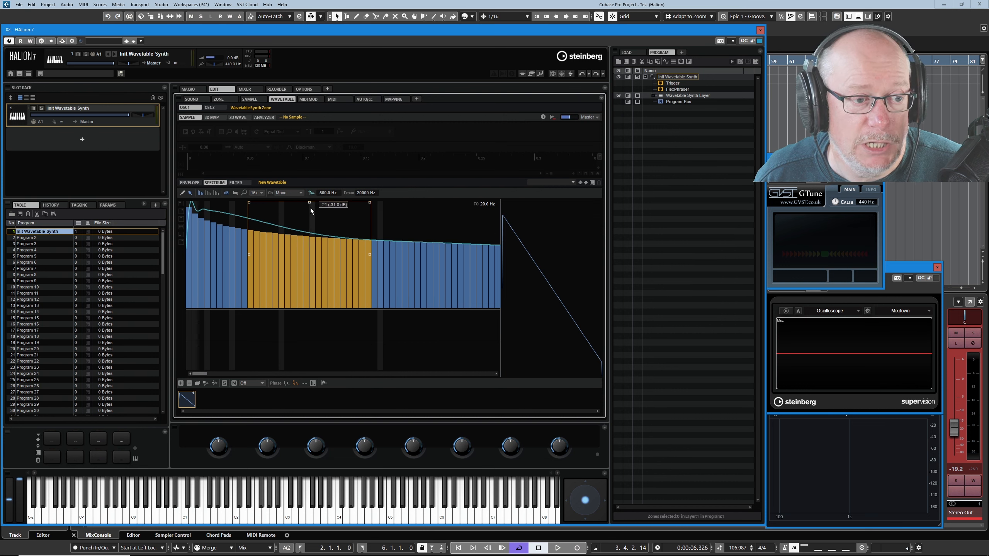
mouse_move(309, 203)
left_mouse_down()
mouse_move(313, 258)
mouse_move(311, 220)
left_mouse_up()
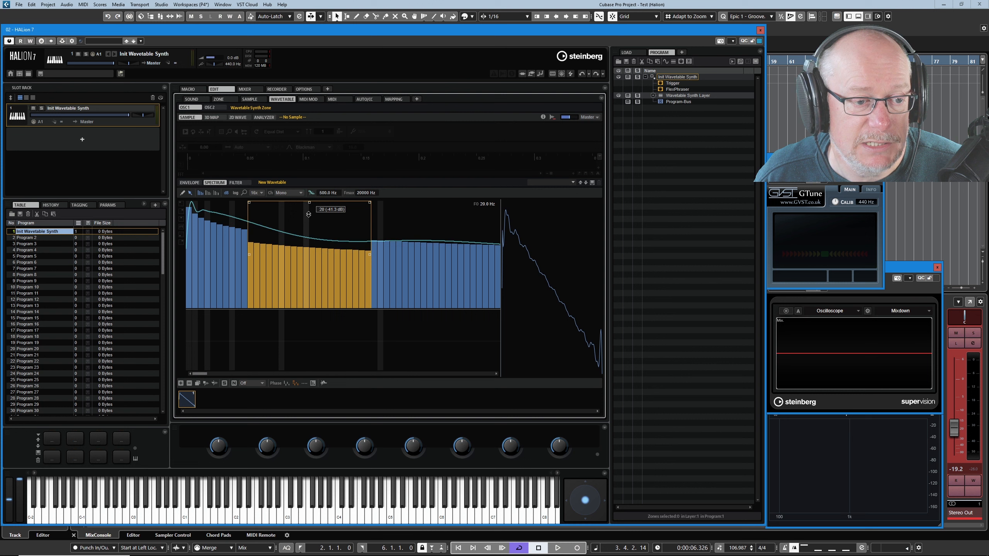
left_click(370, 204)
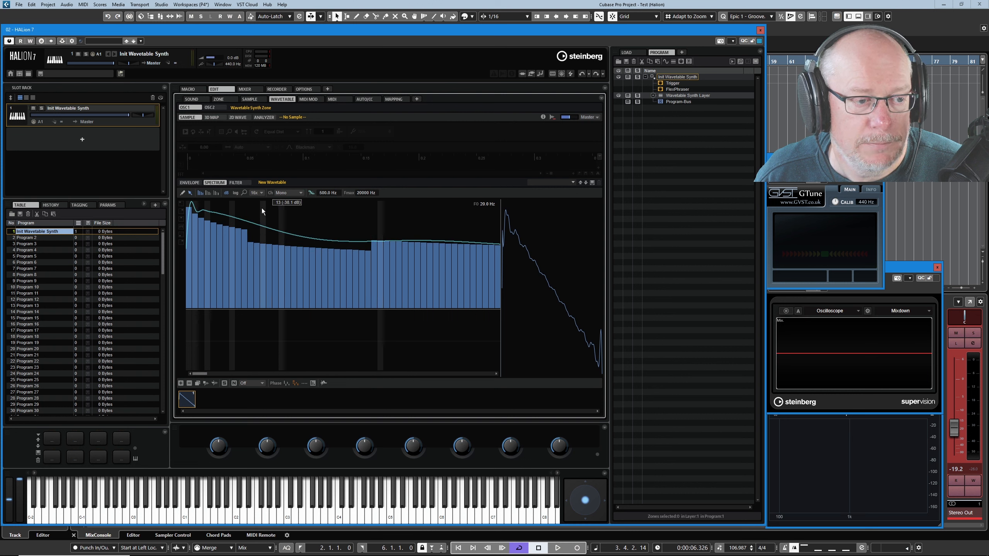
Select the harmonics from the 12th to the 32nd and tilt their levels so they fall off towards the upper end.
left_click_drag(255, 207, 383, 265)
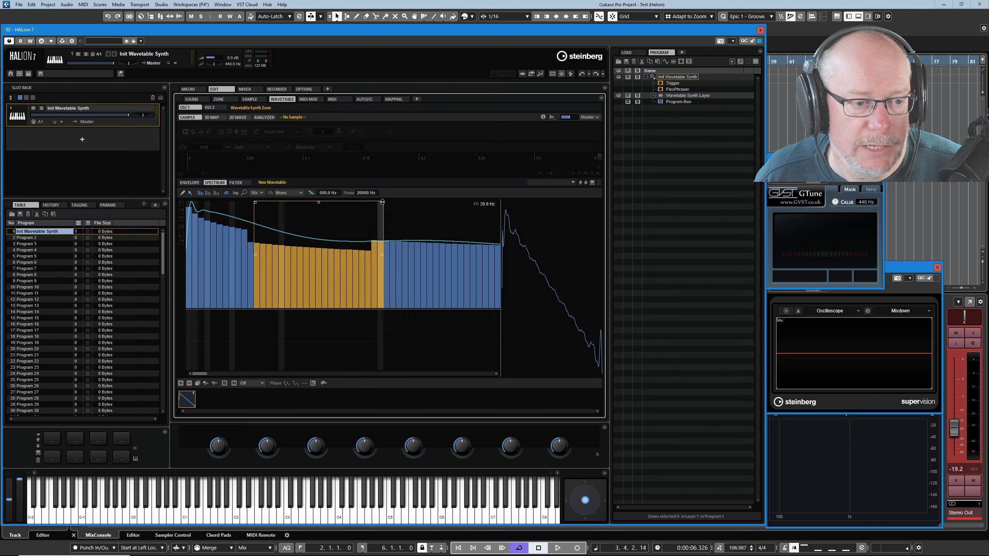
mouse_move(379, 203)
left_mouse_down()
mouse_move(377, 233)
mouse_move(374, 206)
left_mouse_up()
left_click_drag(255, 203, 257, 258)
left_click_drag(252, 215, 338, 202)
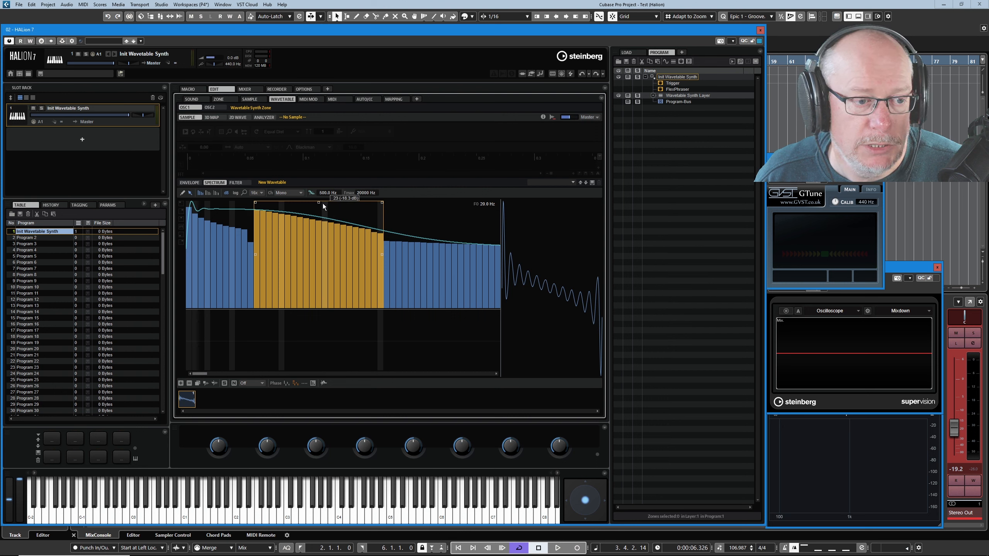
Bend the levels of the 11th to 31st harmonics into a deep central dip and set several individual ones irregularly.
left_click_drag(318, 202, 312, 243)
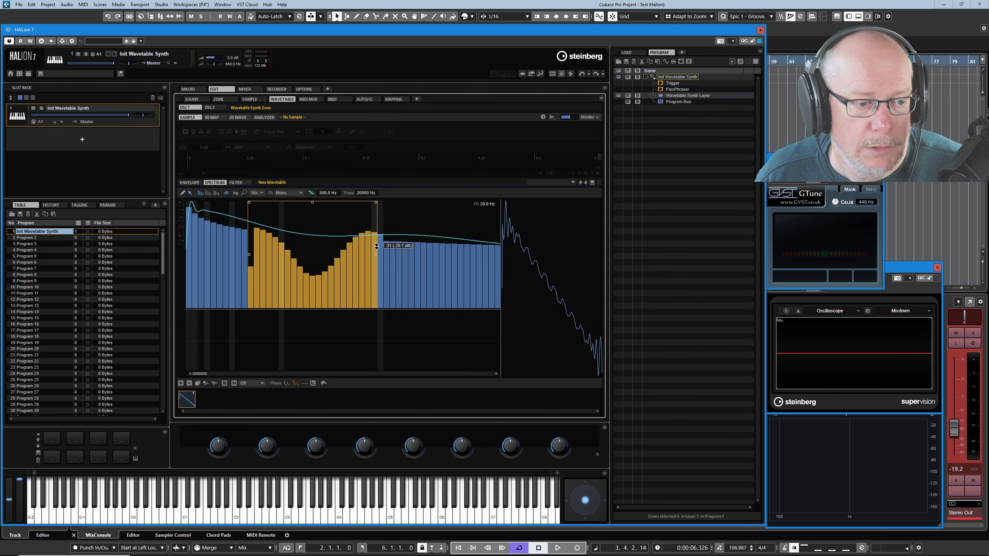
left_click_drag(377, 246, 364, 230)
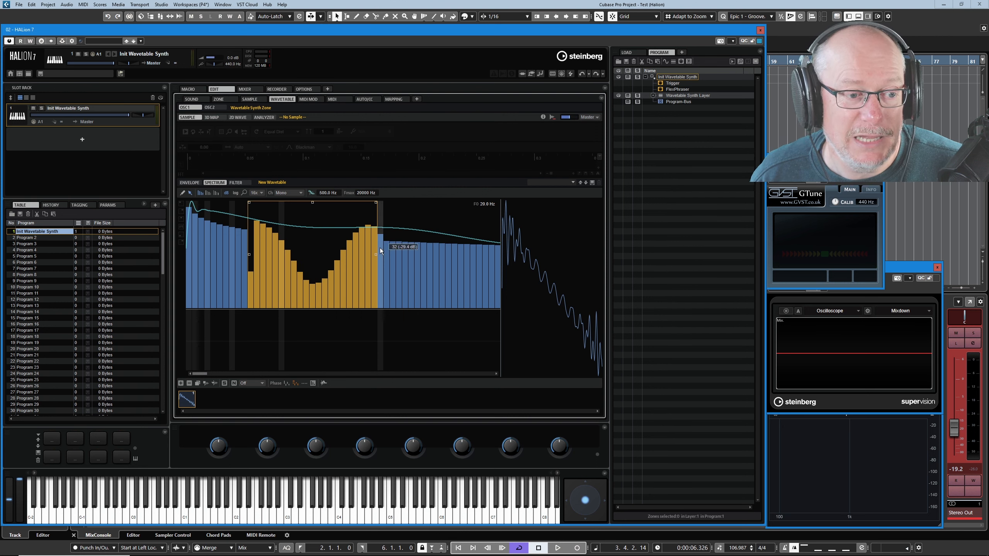
left_click(306, 253)
left_click(331, 230)
left_click(356, 278)
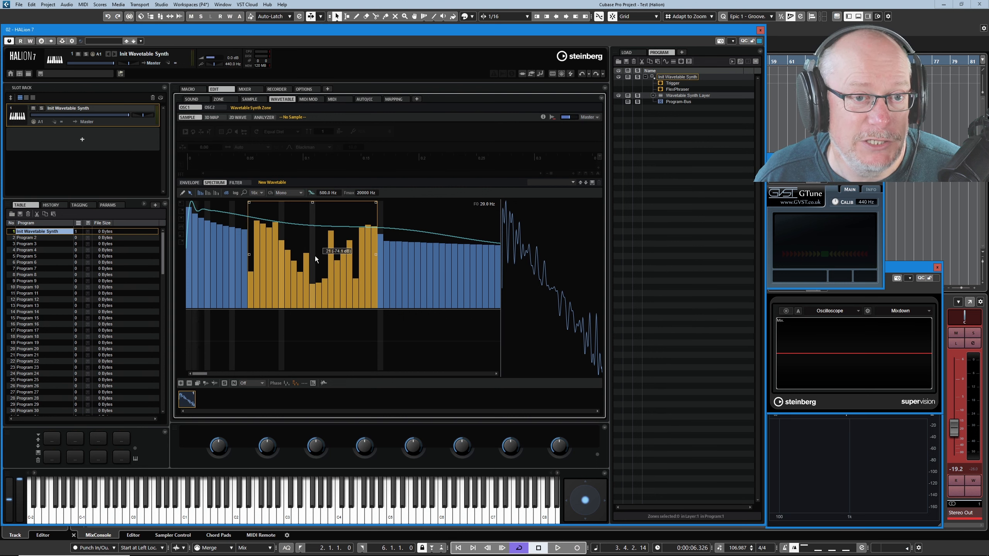
Load the "04 clap hit" sample from MediaBay into the wavetable oscillator and close MediaBay.
left_click(141, 16)
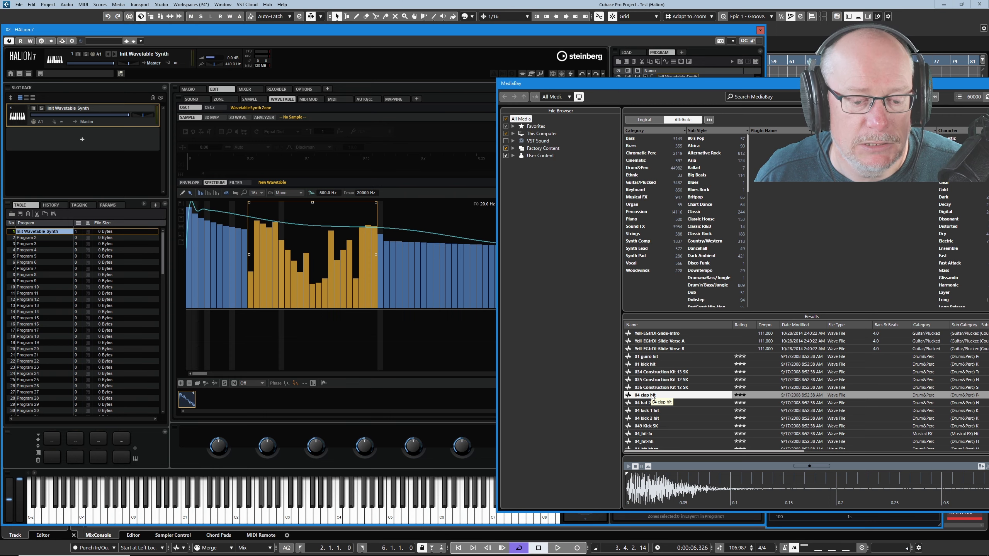
left_click_drag(653, 398, 264, 142)
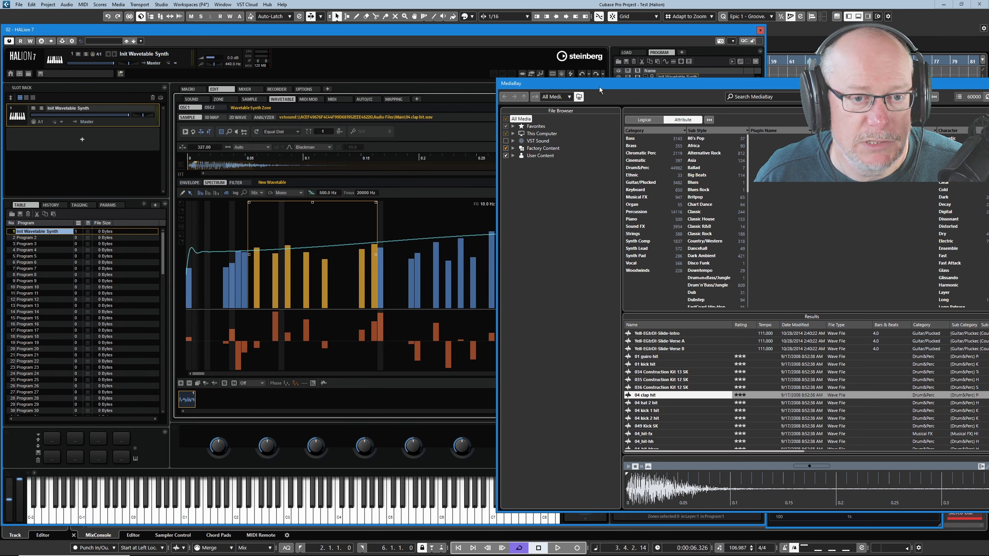
left_click_drag(599, 87, 305, 39)
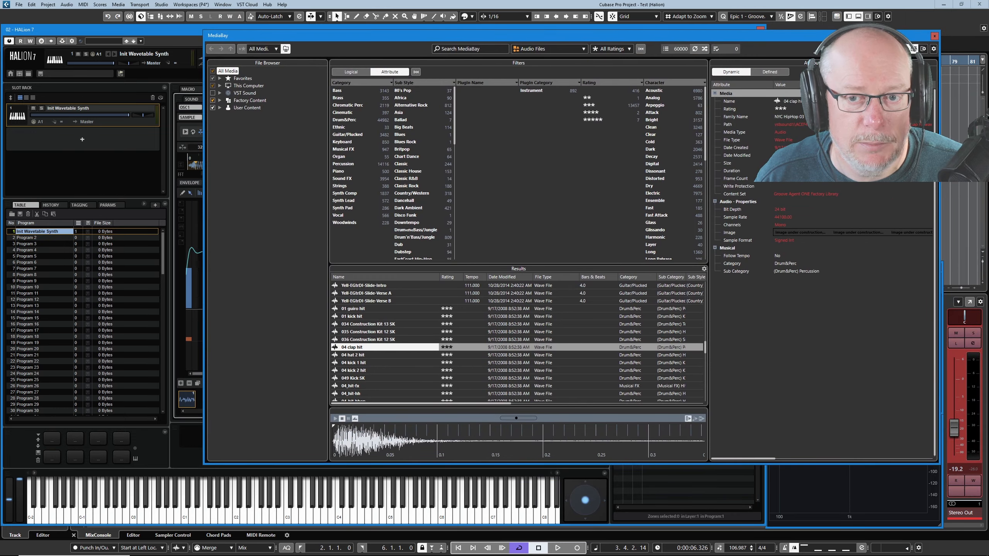
left_click(934, 36)
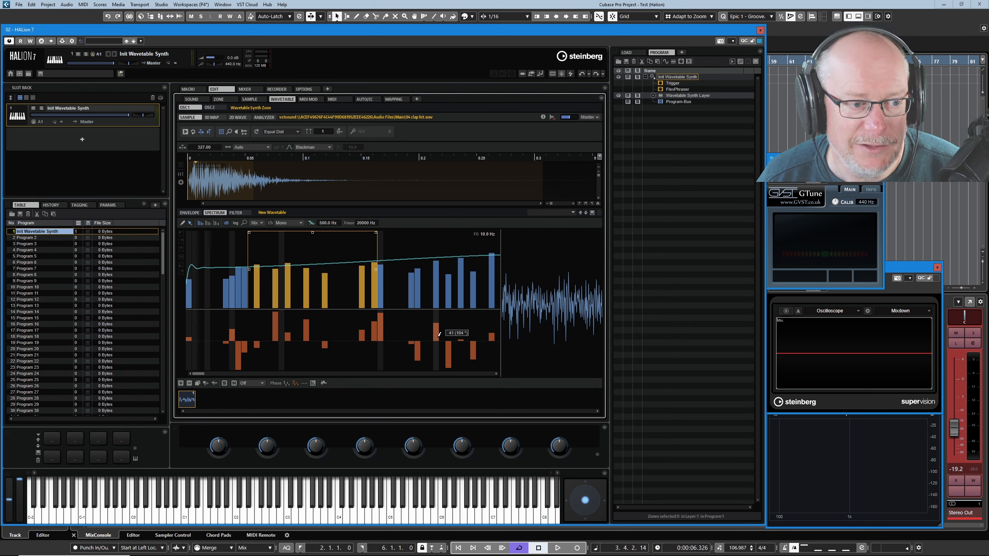
View the clap's whole spectrum at 1x zoom and return the spectrum display to 16x.
left_click(260, 223)
left_click(271, 275)
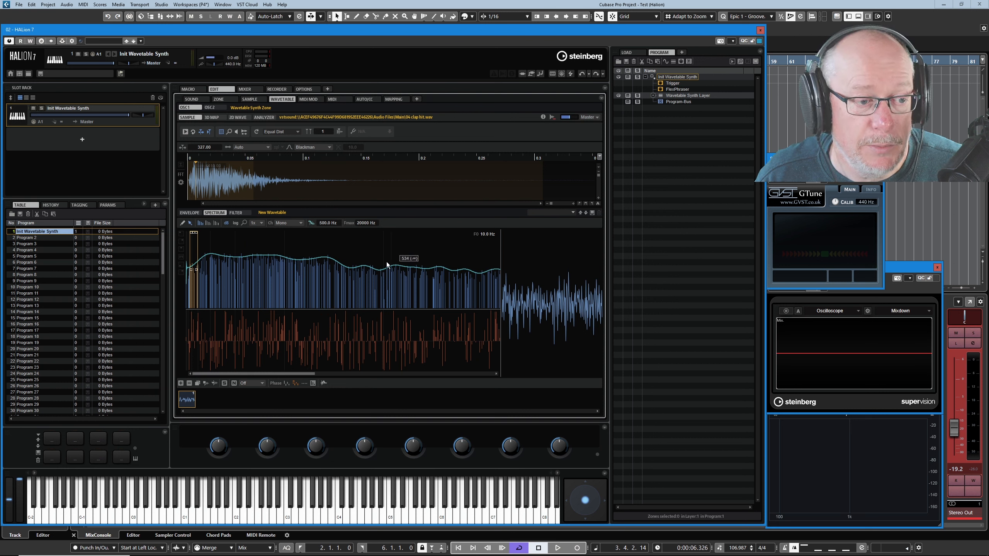
left_click(258, 223)
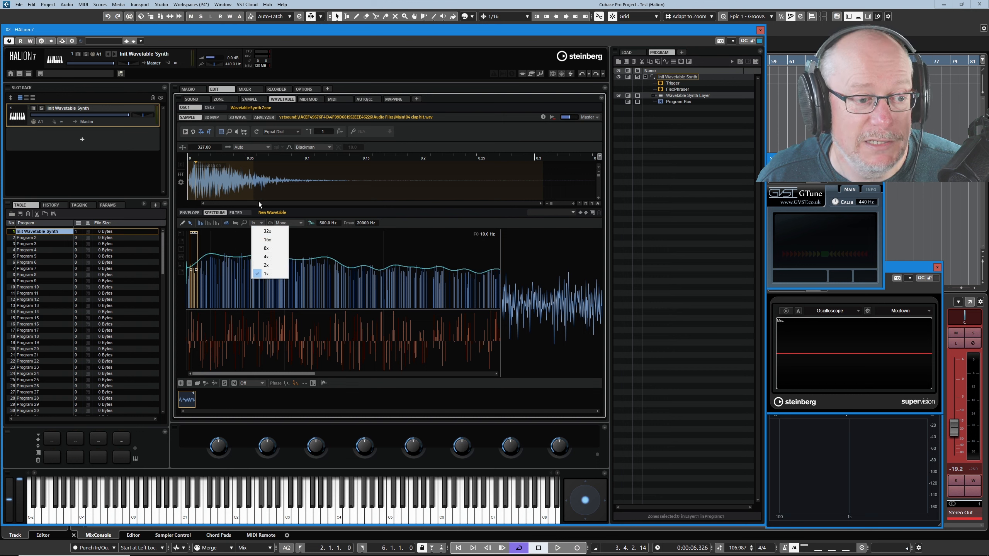
left_click(268, 239)
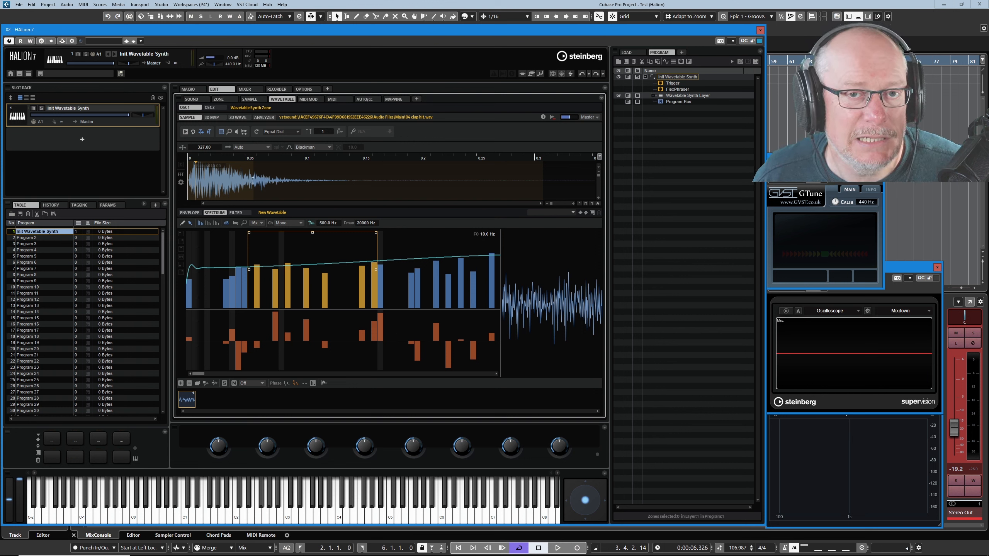
Set the number of equally distributed waves taken from the clap sample to 100.
left_click(323, 131)
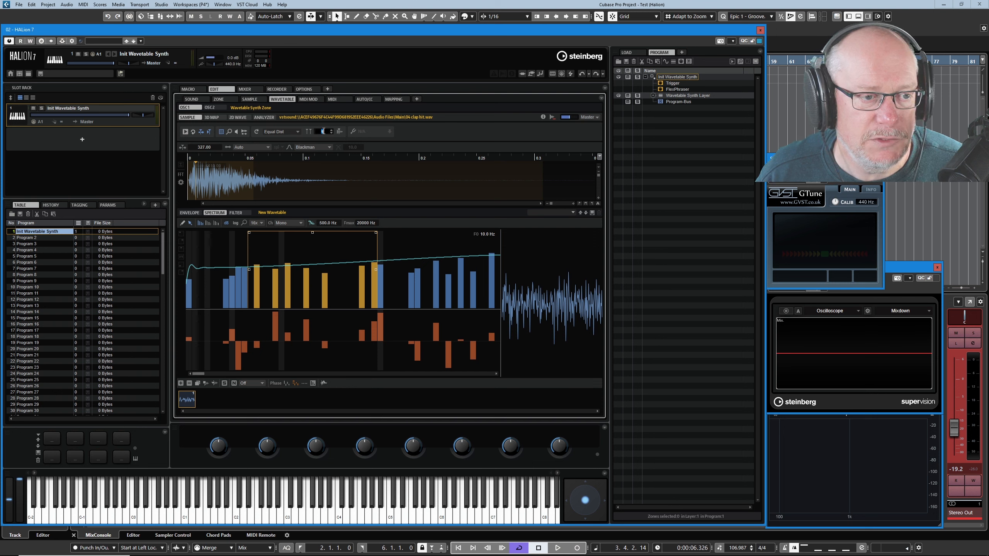
type("100")
key("Return")
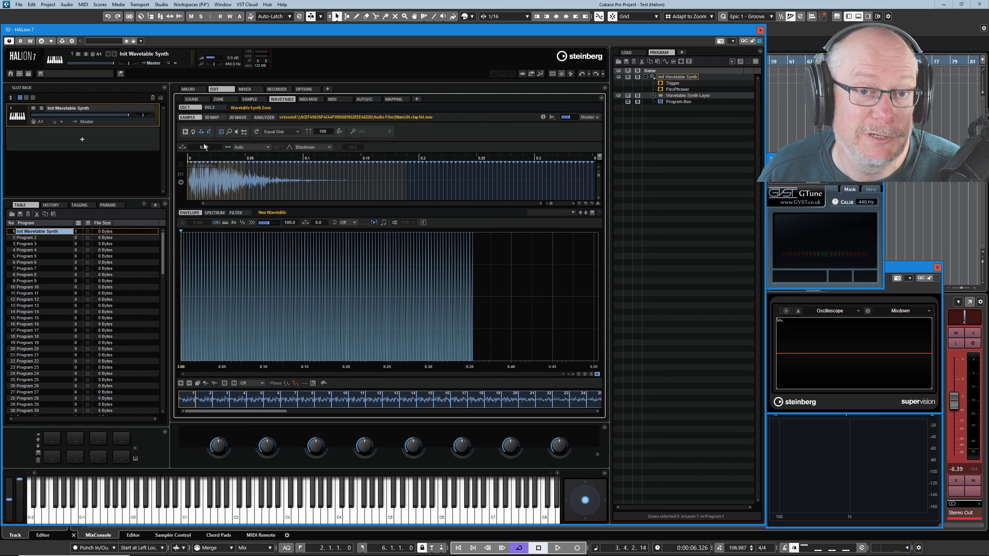
left_click(185, 132)
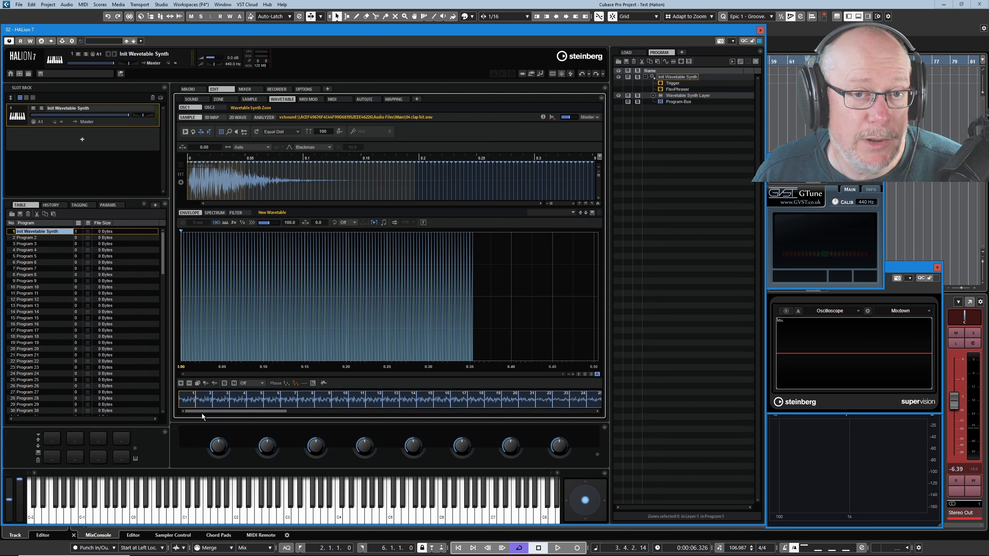
Look through the waves extracted from the clap sample and select the seventh one for editing.
left_click_drag(206, 412, 362, 418)
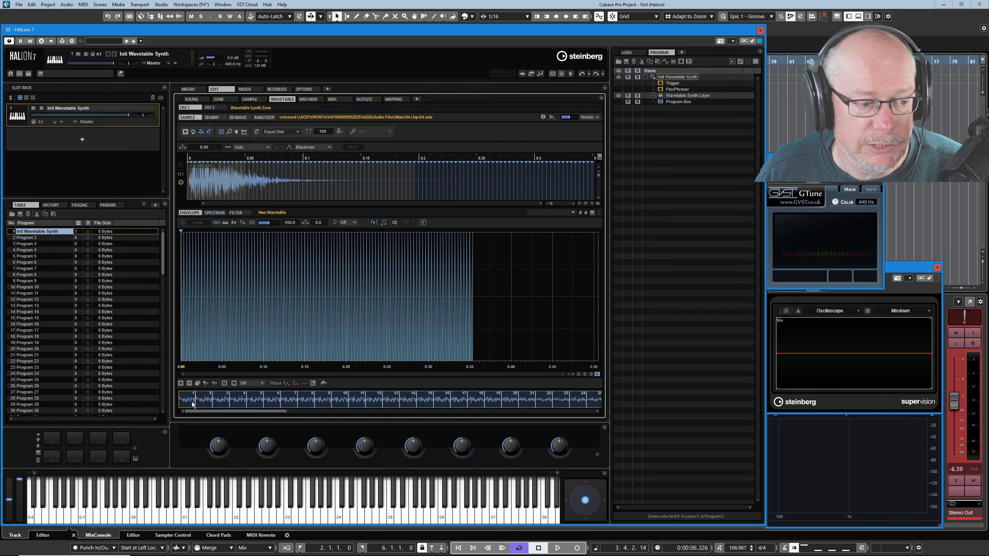
left_click_drag(551, 202, 557, 203)
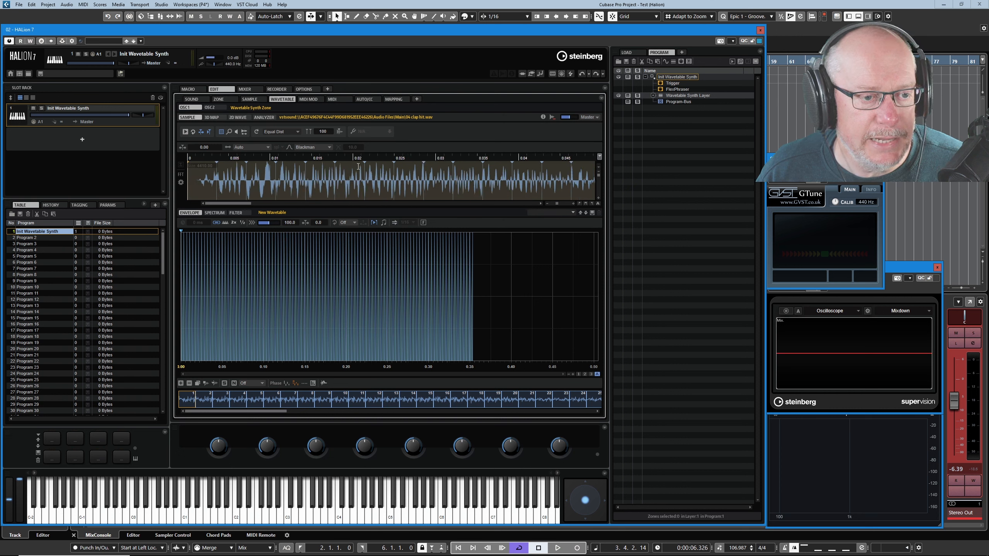
left_click(289, 403)
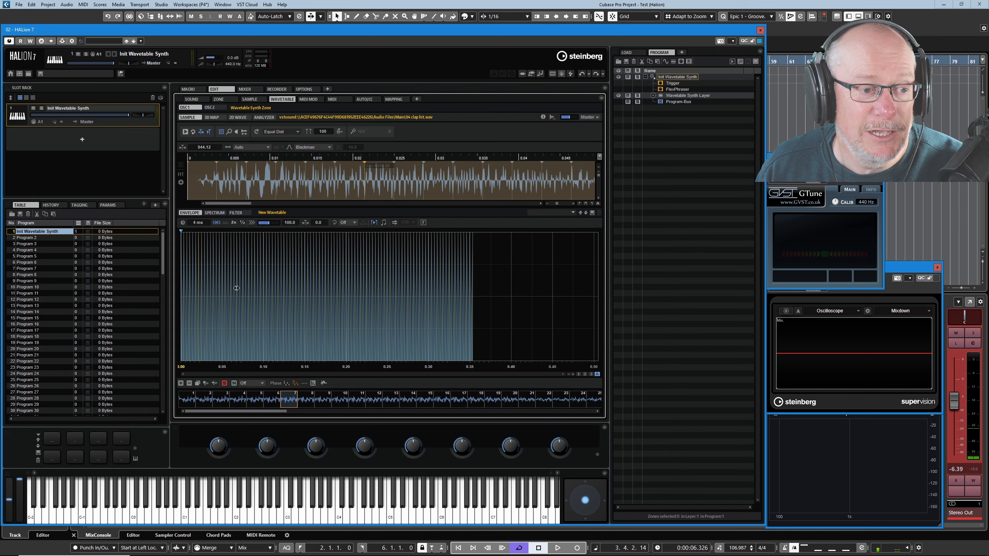
Raise the first harmonic of the seventh wave to 0.0 dB in its spectrum and adjust that harmonic's phase.
left_click(214, 213)
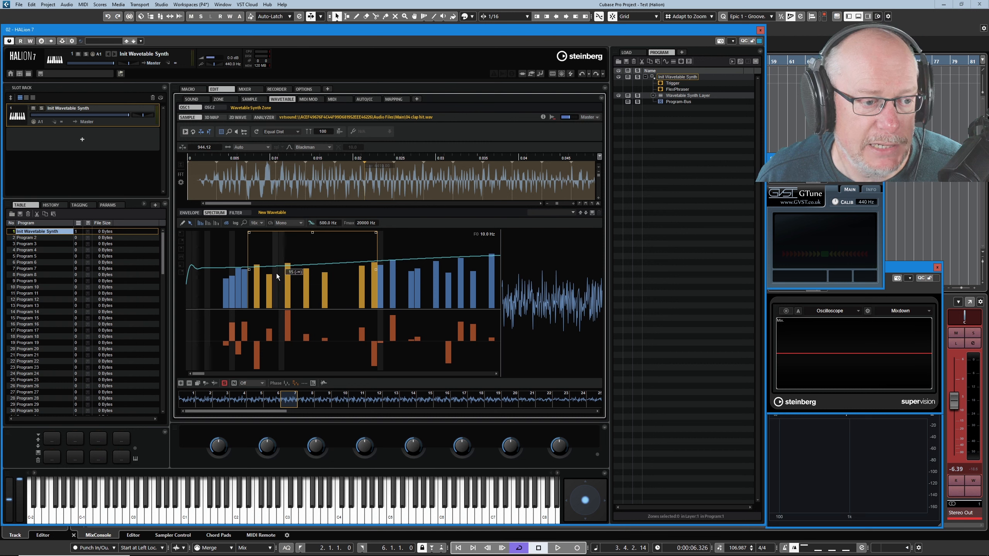
left_click(183, 223)
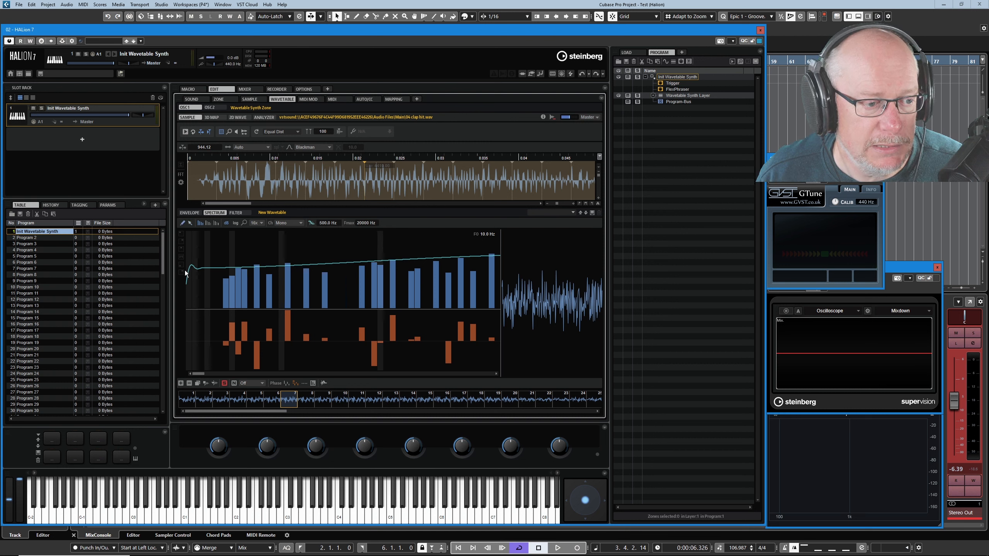
mouse_move(186, 273)
left_mouse_down()
mouse_move(190, 213)
mouse_move(189, 222)
left_mouse_up()
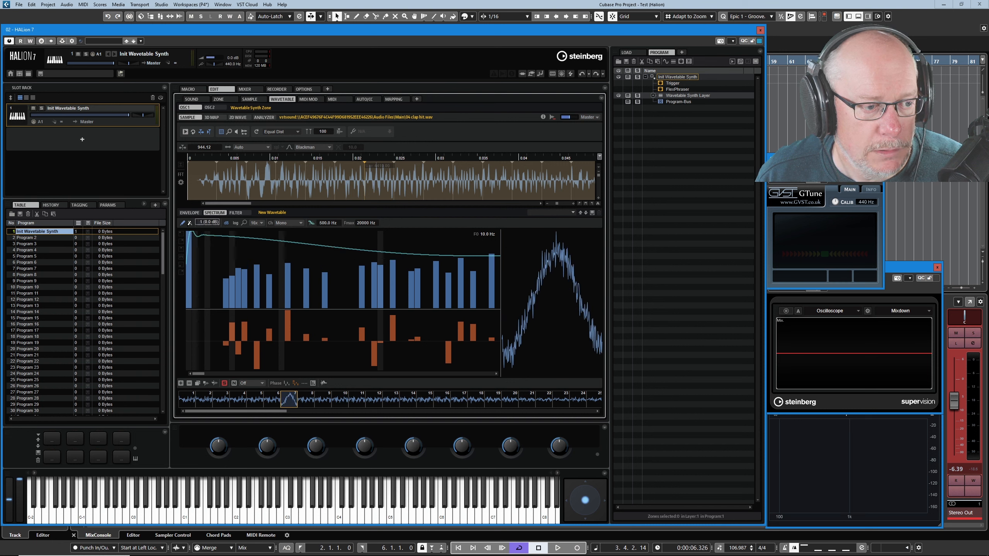
left_click(190, 223)
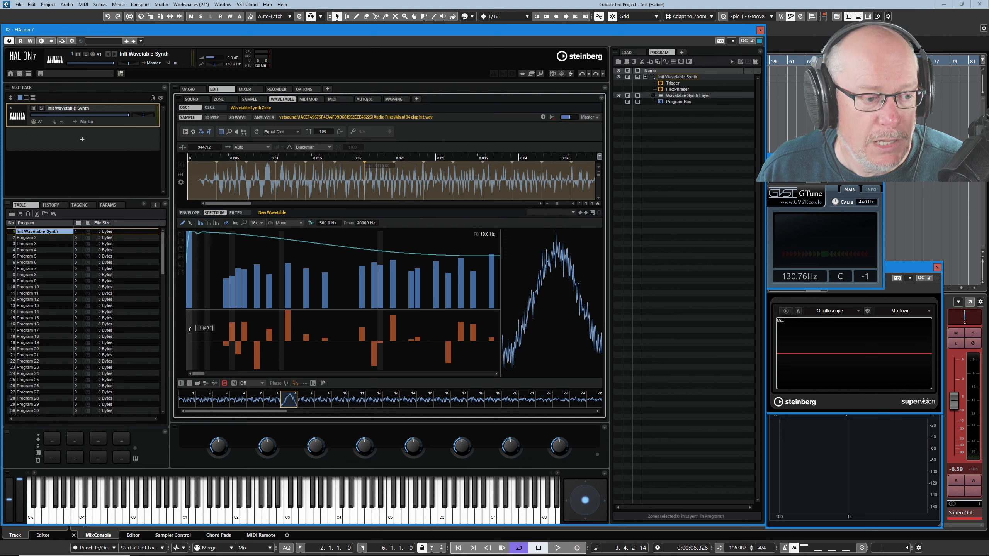
left_click_drag(189, 329, 193, 281)
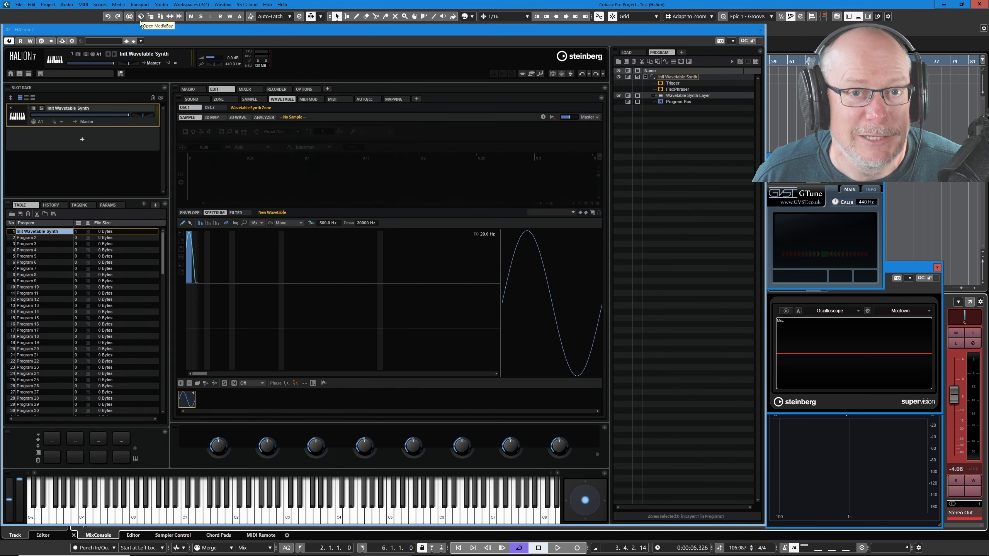
Load the 04 clap hit sample from MediaBay into the first wavetable oscillator and dismiss MediaBay.
left_click(141, 19)
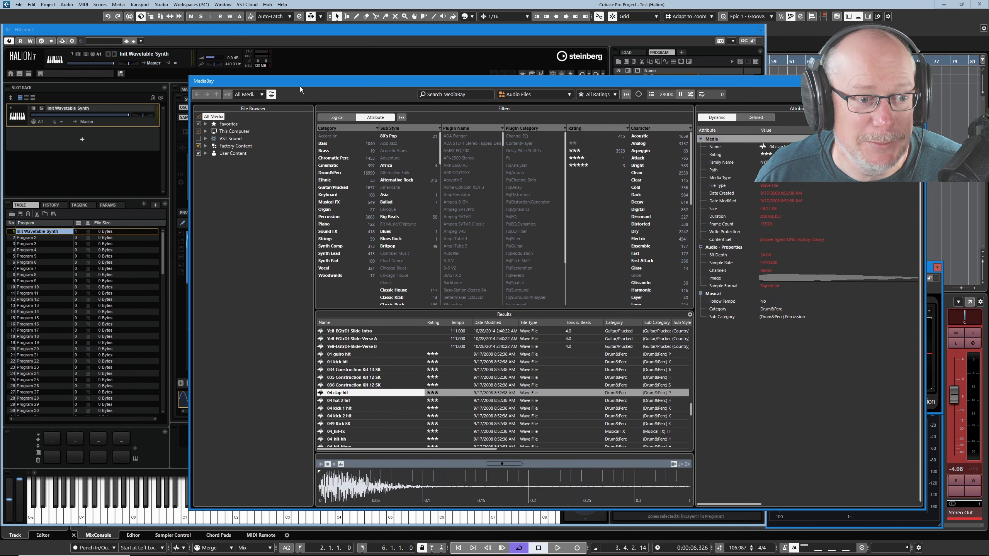
left_click_drag(363, 77, 547, 81)
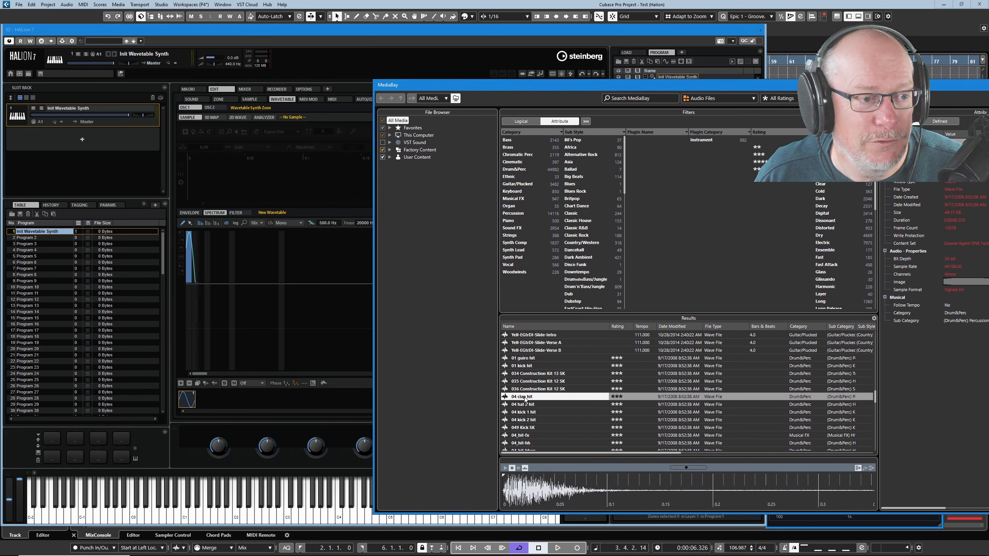
left_click_drag(226, 146, 215, 152)
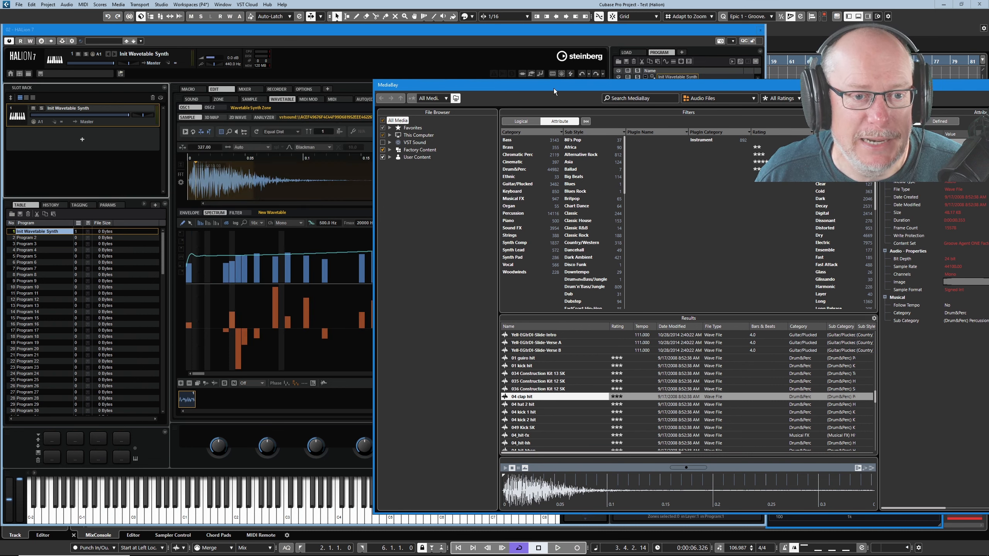
left_click_drag(553, 87, 283, 56)
left_click(835, 54)
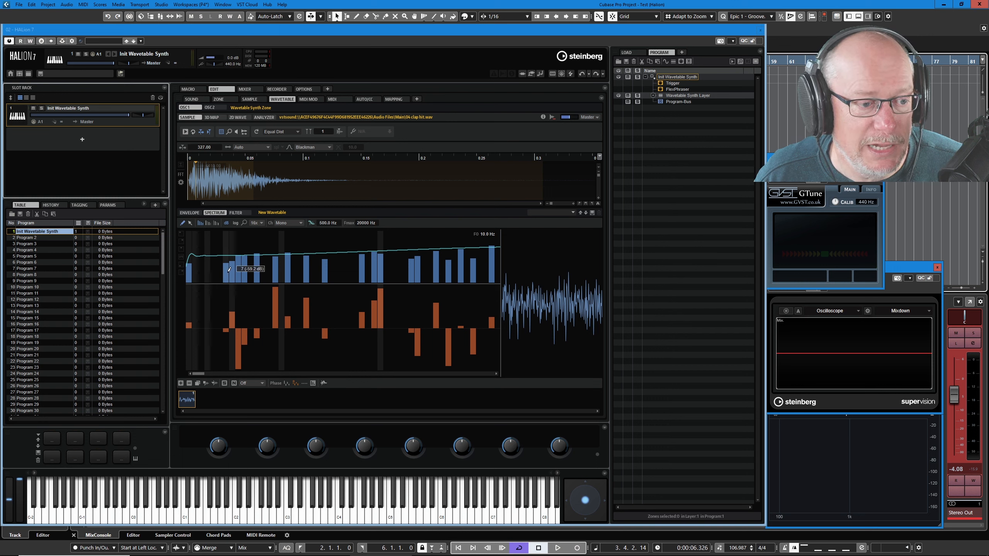
Show the clap's spectrum at 1x zoom and pull all upper harmonics down to silence across its whole range.
left_click(257, 223)
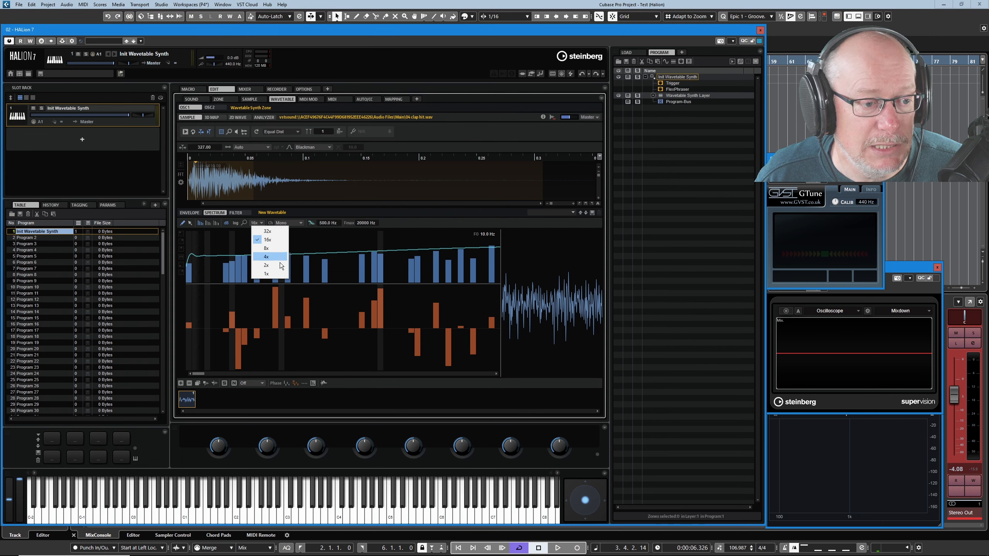
left_click(267, 274)
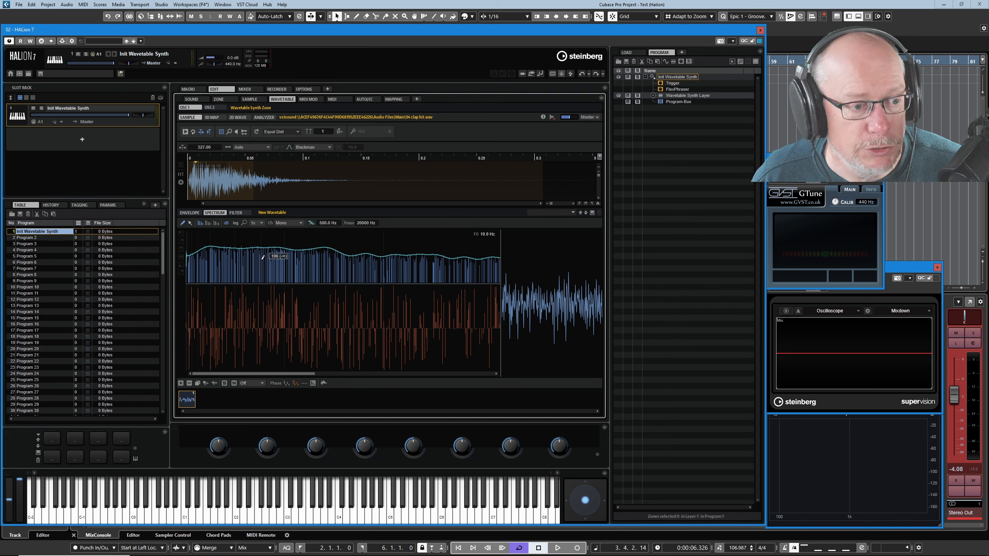
left_click_drag(255, 265, 576, 263)
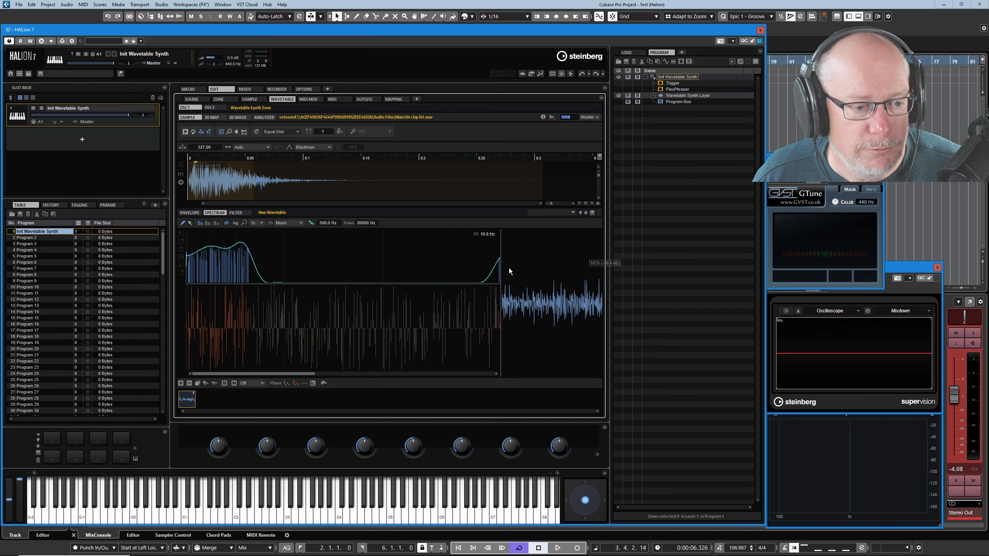
left_click_drag(271, 375, 354, 374)
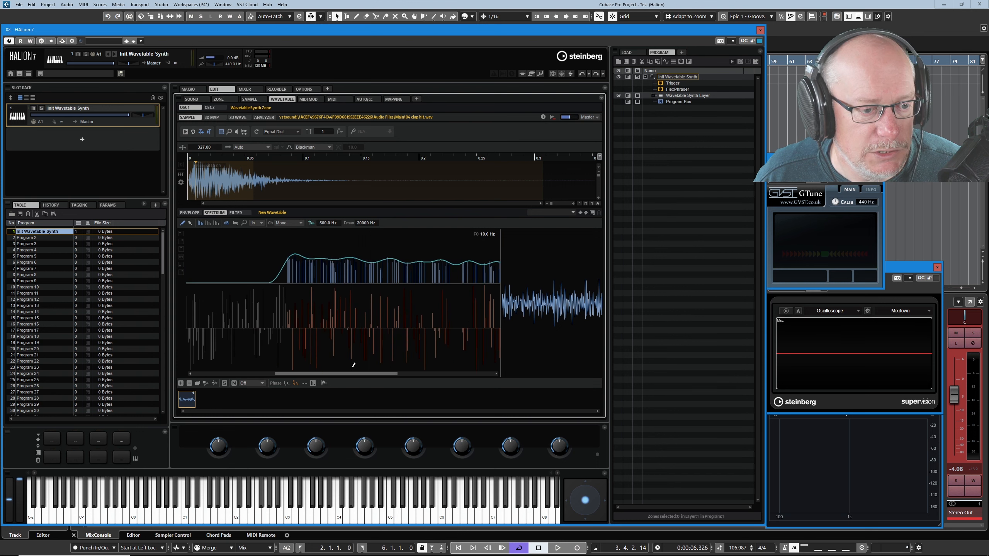
left_click_drag(254, 266, 549, 266)
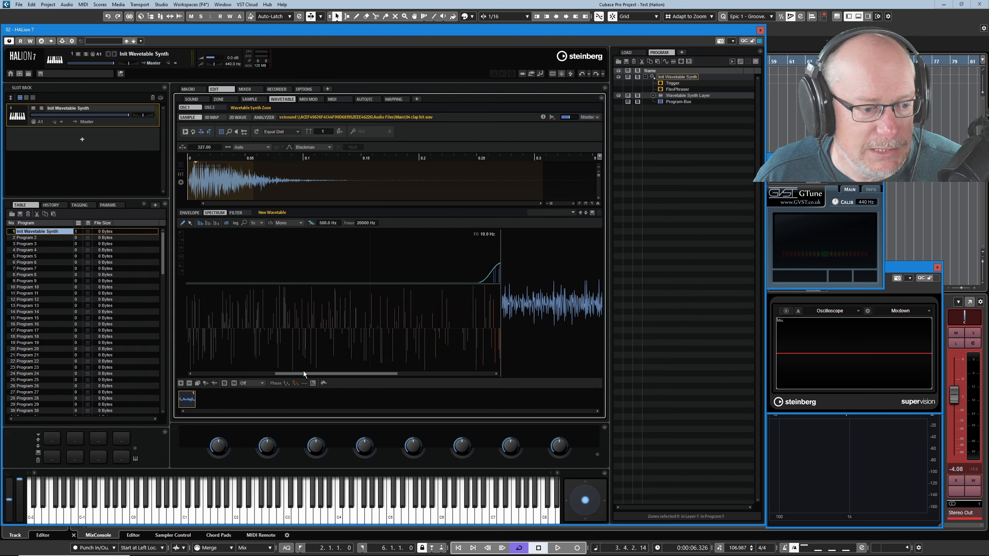
left_click_drag(306, 371, 419, 375)
left_click_drag(236, 273, 517, 280)
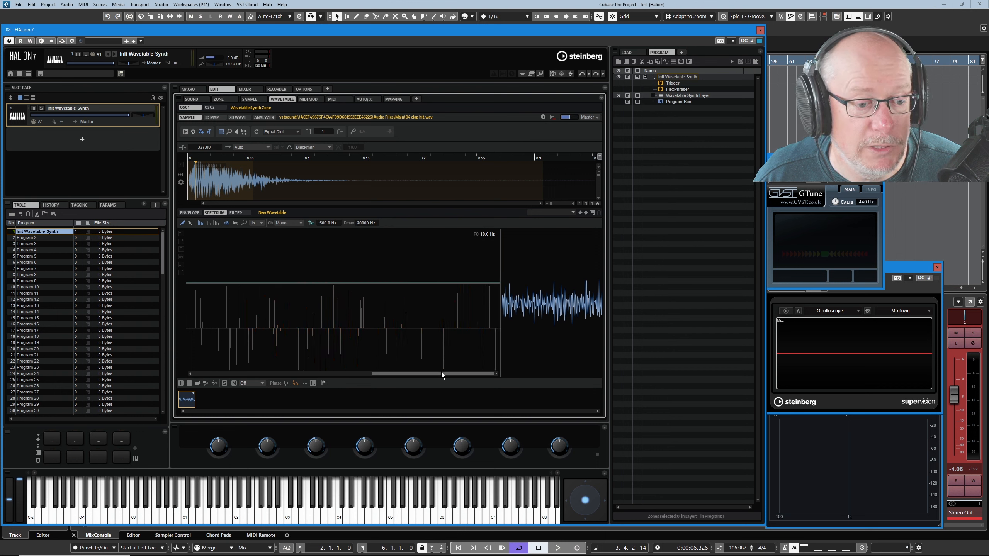
left_click_drag(441, 372, 189, 375)
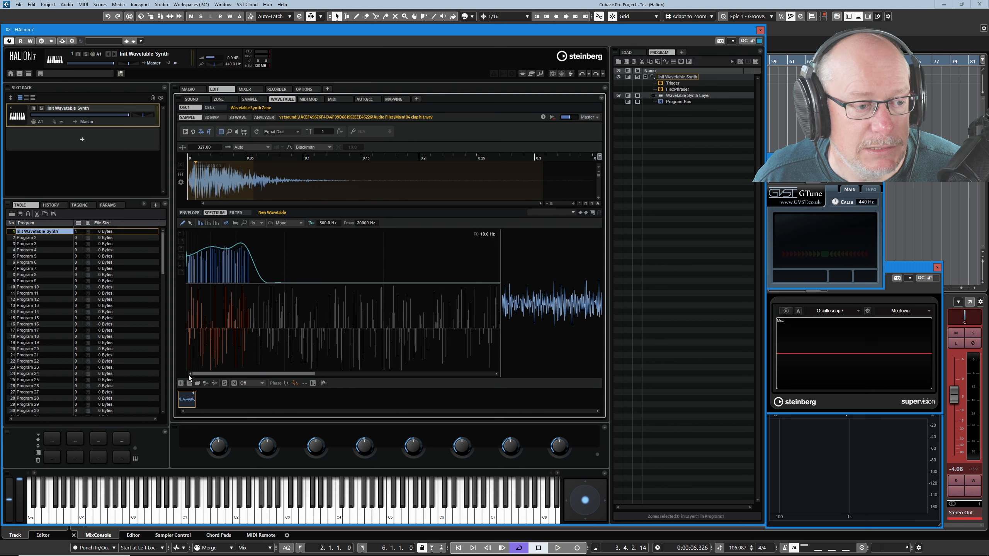
Return the spectrum display to 16x and silence the remaining low harmonics above the first one.
left_click(254, 224)
left_click(269, 238)
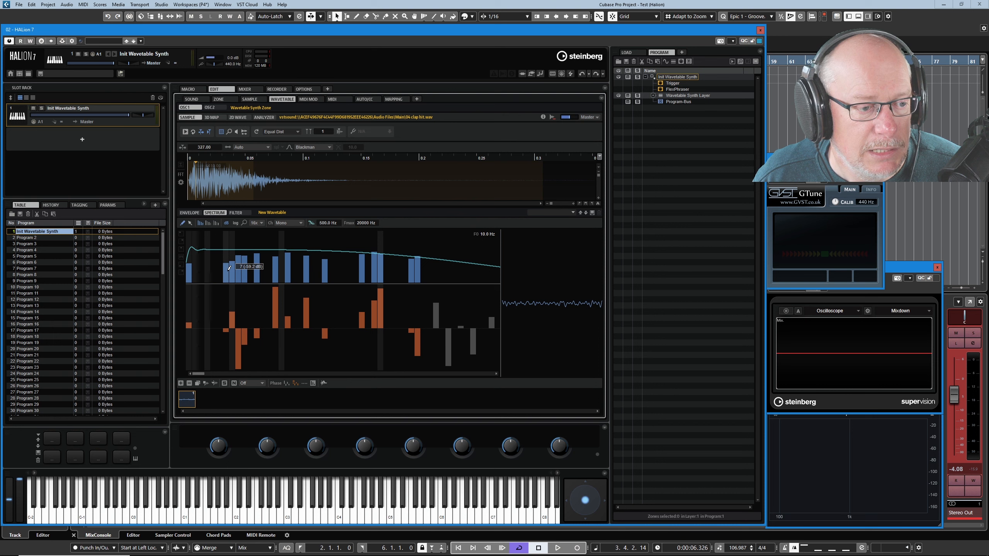
left_click_drag(229, 268, 463, 269)
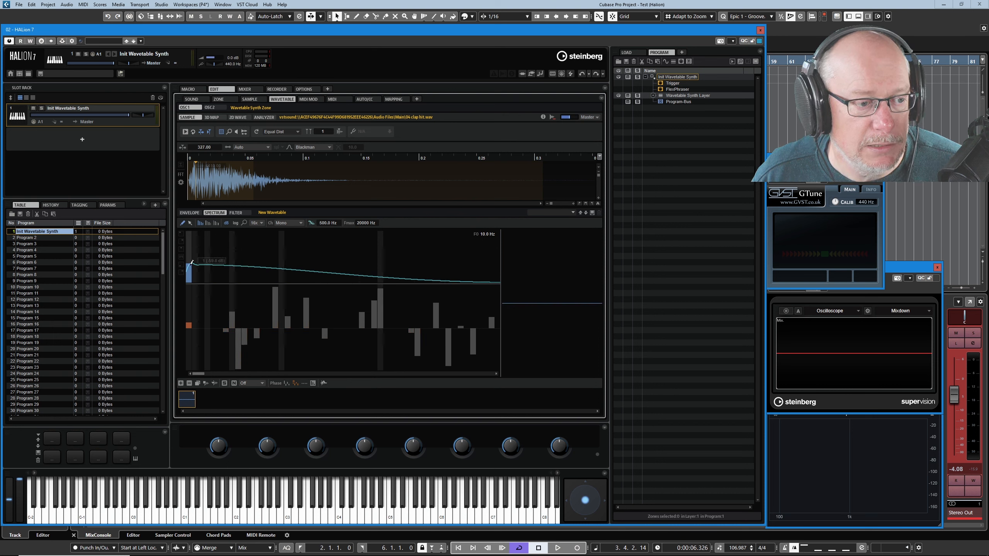
Raise the first harmonic to full level and reset its phase so the wave is a plain sine.
mouse_move(191, 261)
left_mouse_down()
mouse_move(192, 217)
mouse_move(197, 278)
left_mouse_up()
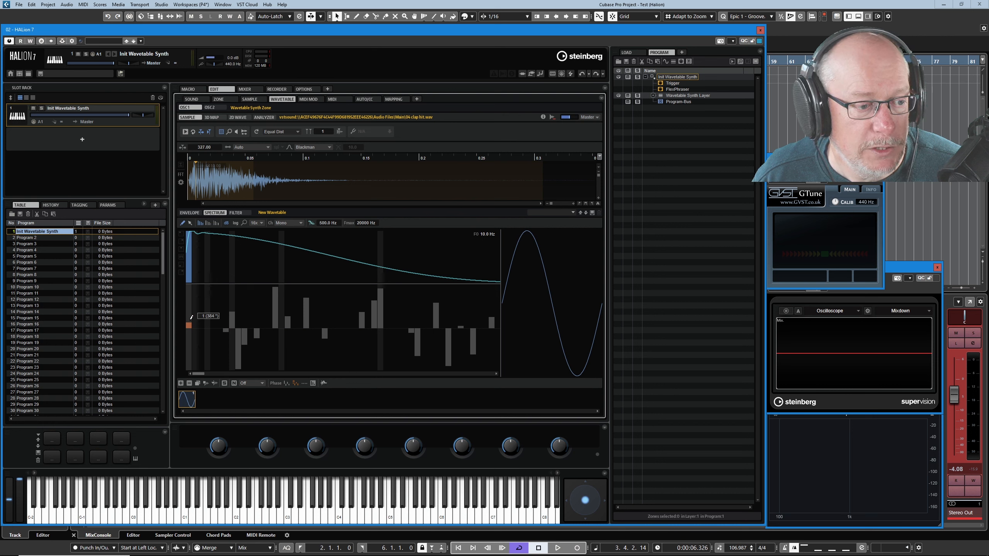
left_click(191, 319, "ctrl")
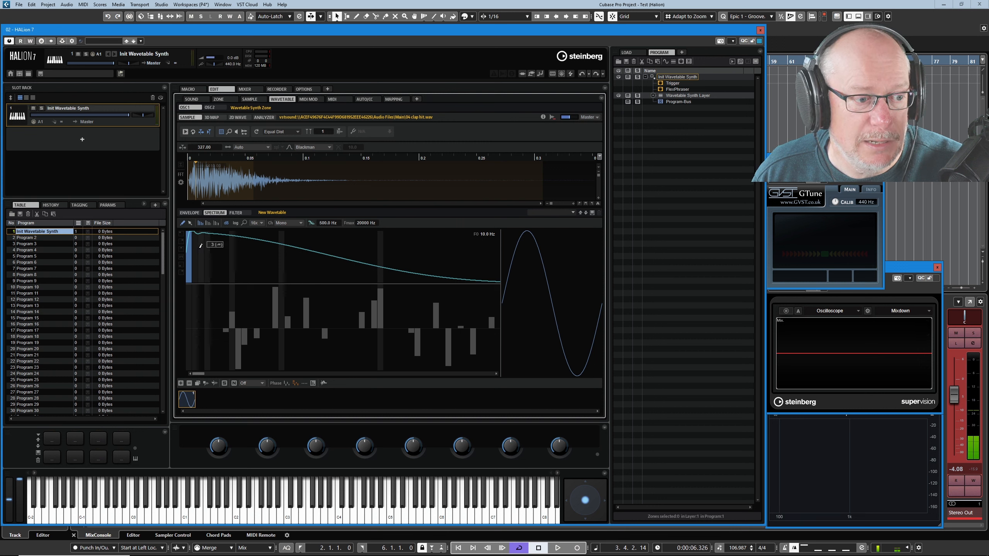
mouse_move(190, 312)
left_mouse_down()
mouse_move(191, 291)
mouse_move(189, 349)
mouse_move(189, 308)
mouse_move(192, 330)
left_mouse_up()
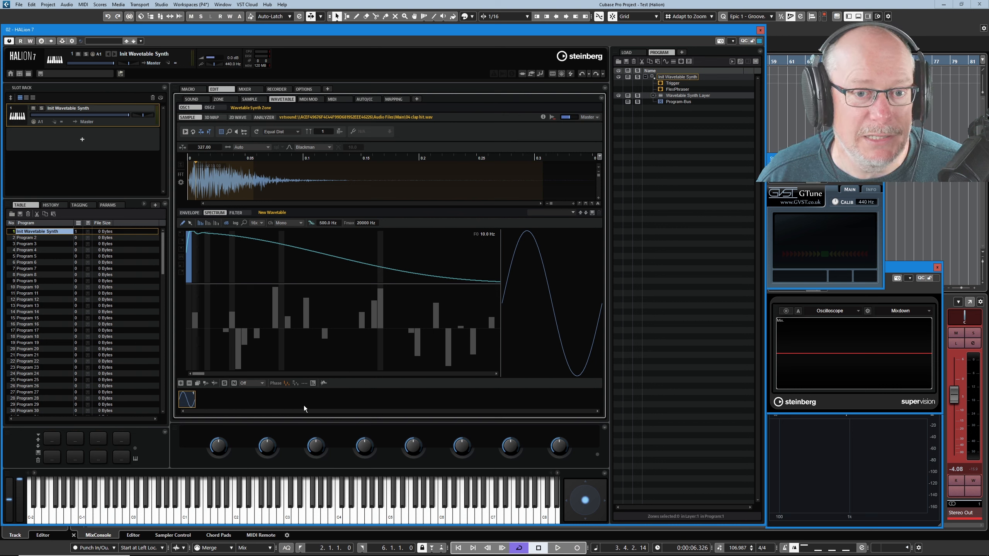
Duplicate the Wavetable Synth Zone by copying it and pasting it into the Wavetable Synth Layer.
left_click(653, 95)
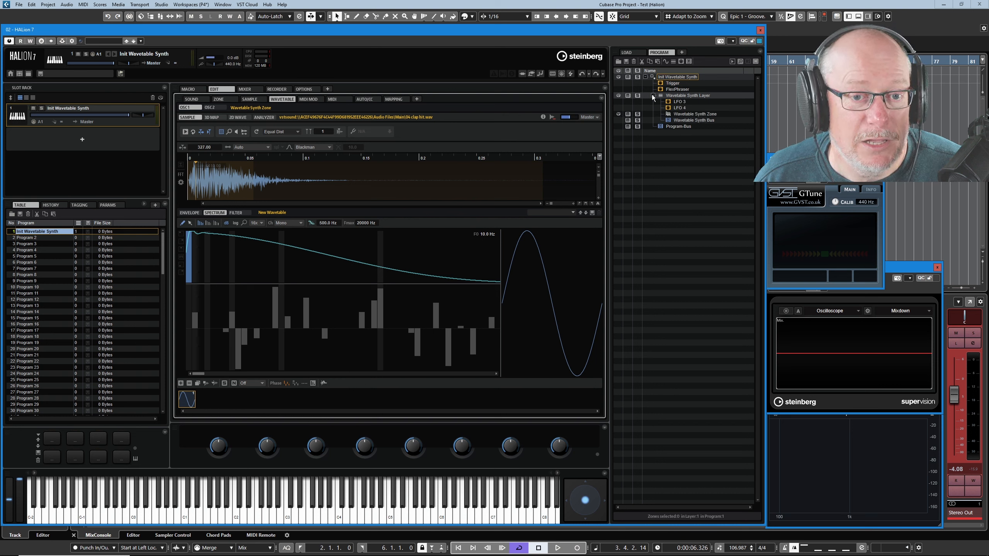
right_click(684, 115)
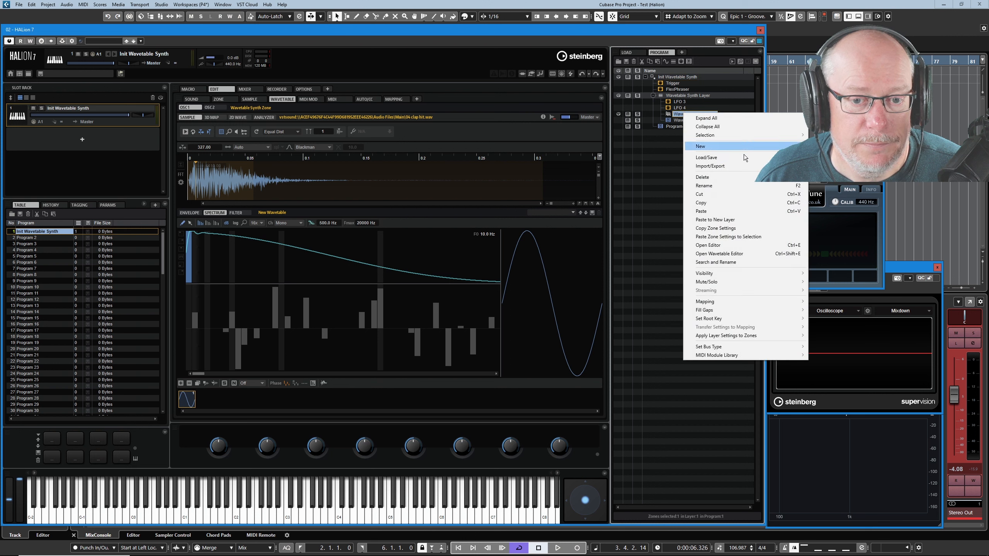
right_click(677, 97)
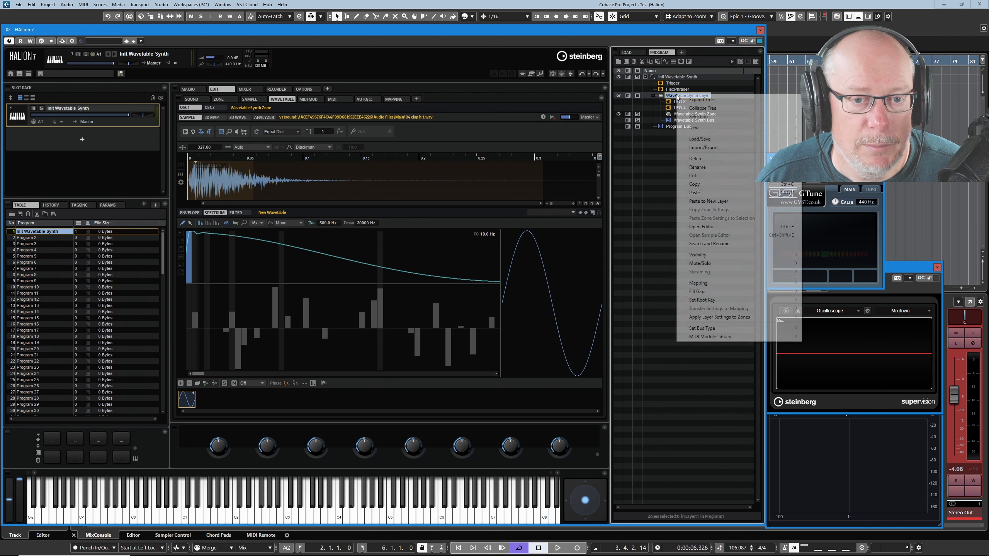
left_click(694, 193)
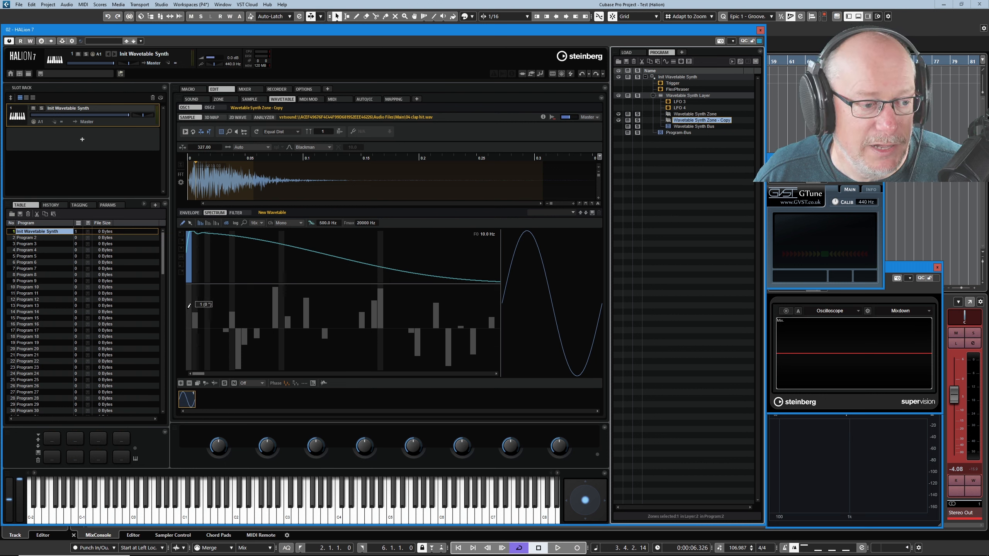
Shift the first harmonic's phase in the copied zone to about 178° and then lower it while notes play.
left_click_drag(189, 306, 194, 276)
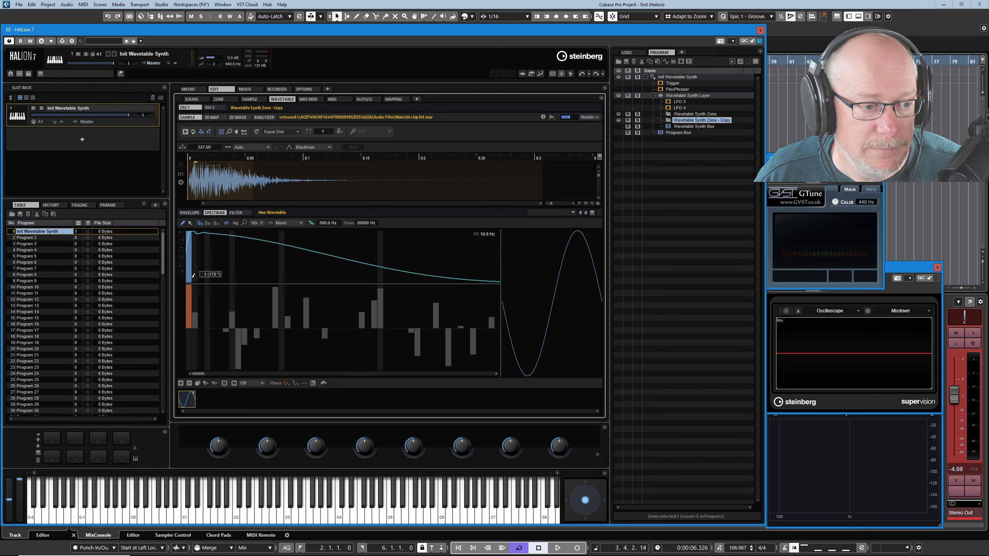
left_click(173, 260)
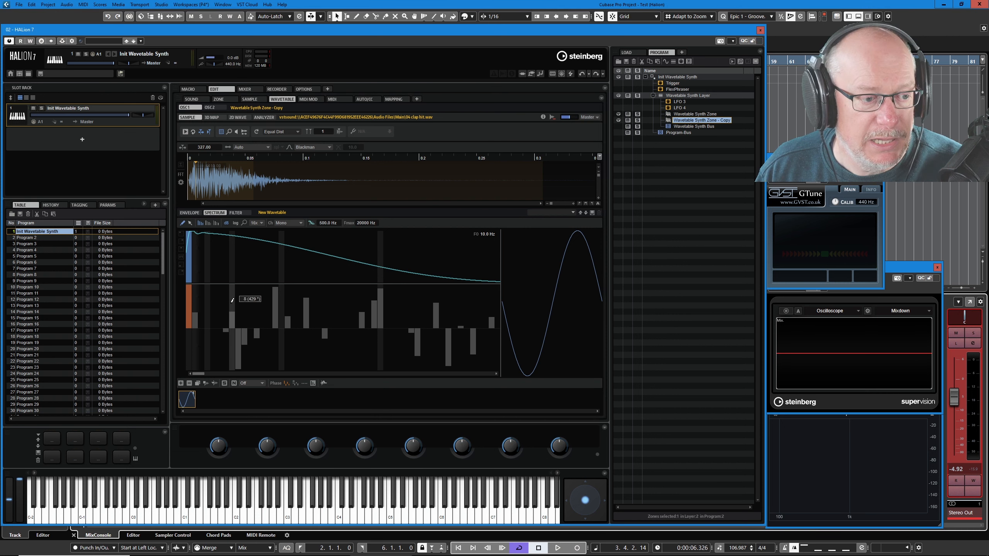
left_click(192, 283)
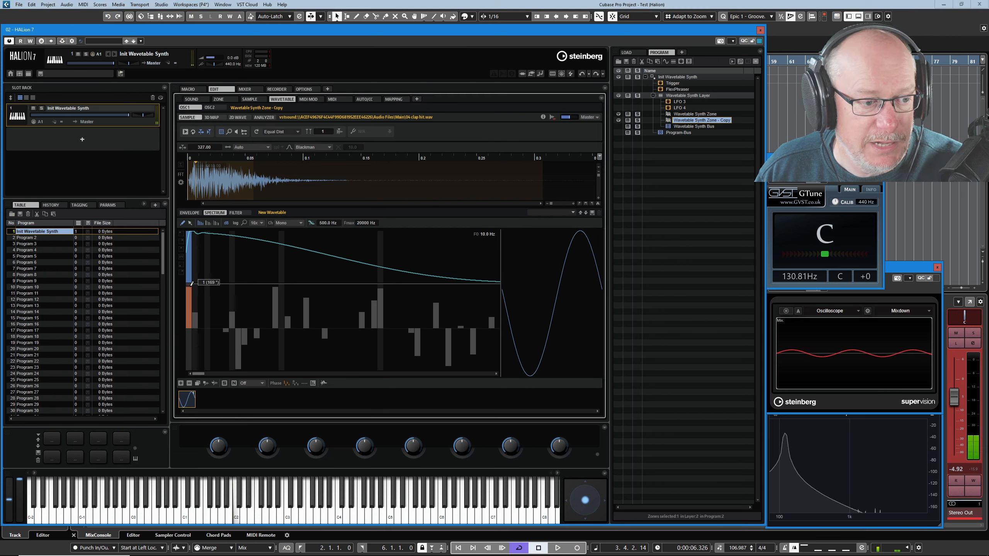
mouse_move(191, 283)
left_mouse_down()
mouse_move(188, 306)
mouse_move(191, 285)
mouse_move(189, 298)
left_mouse_up()
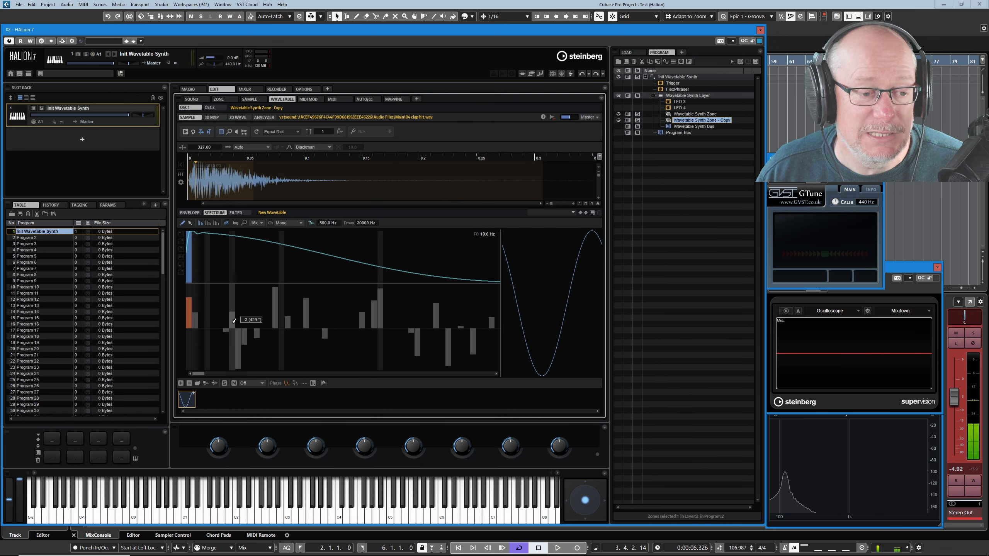